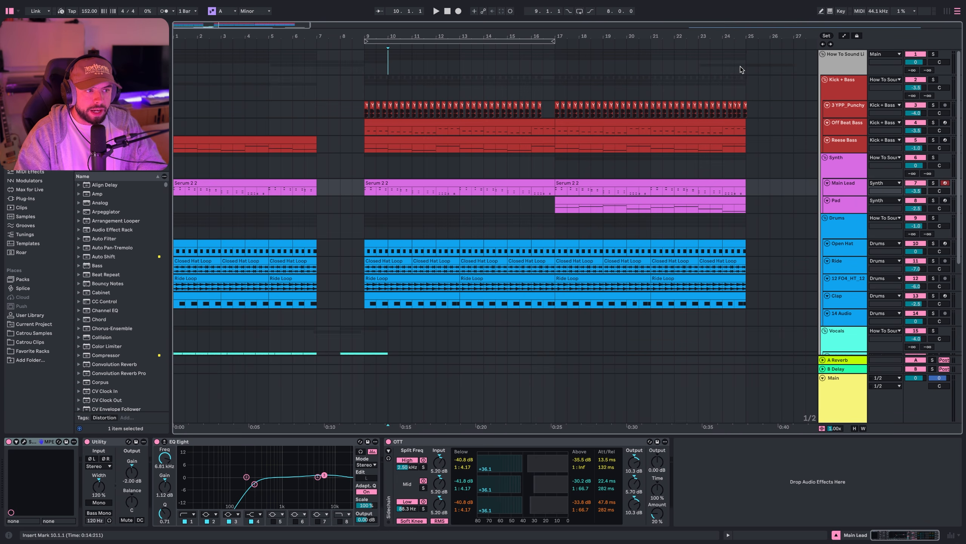
- Solo the Kick + Bass group and play it from bar 9
{"action": "left_click", "coordinate": [361, 61]}
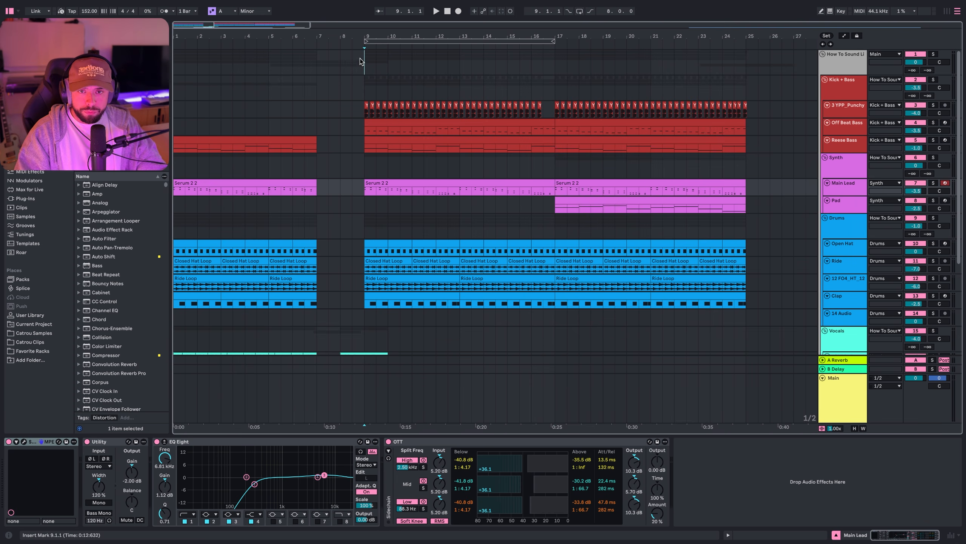
{"action": "left_click_drag", "start_coordinate": [361, 60], "coordinate": [170, 57]}
{"action": "left_click", "coordinate": [365, 72]}
{"action": "left_click_drag", "start_coordinate": [368, 77], "coordinate": [753, 70]}
{"action": "left_click", "coordinate": [928, 92]}
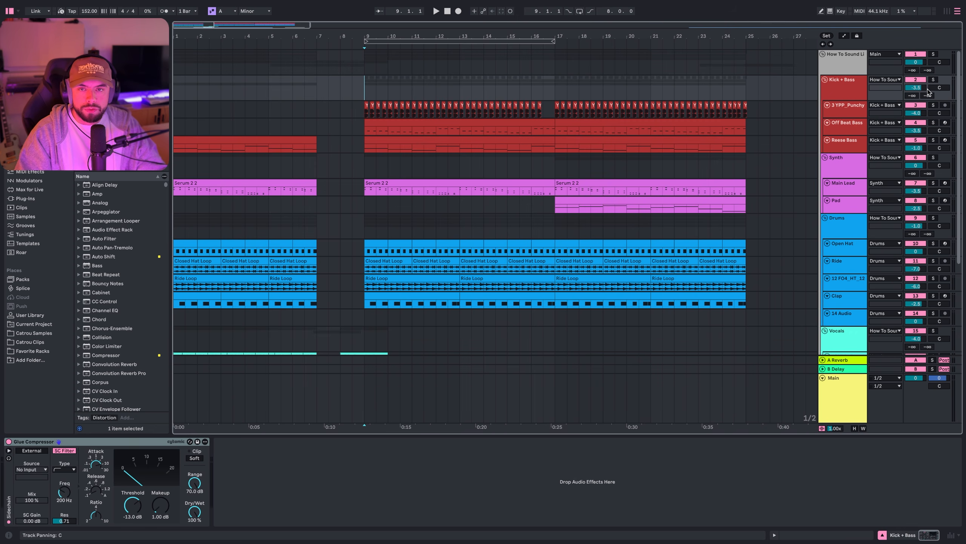
{"action": "left_click", "coordinate": [933, 79]}
{"action": "key", "text": "space"}
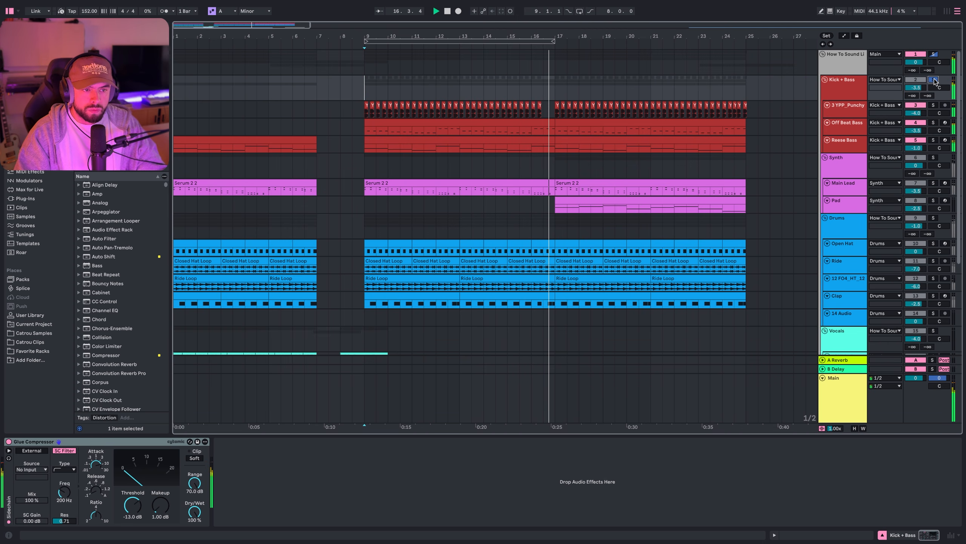
{"action": "key", "text": "space"}
- Audition the Off Beat Bass and Reese Bass tracks one after the other, each soloed and played from bar 9
{"action": "left_click", "coordinate": [362, 129]}
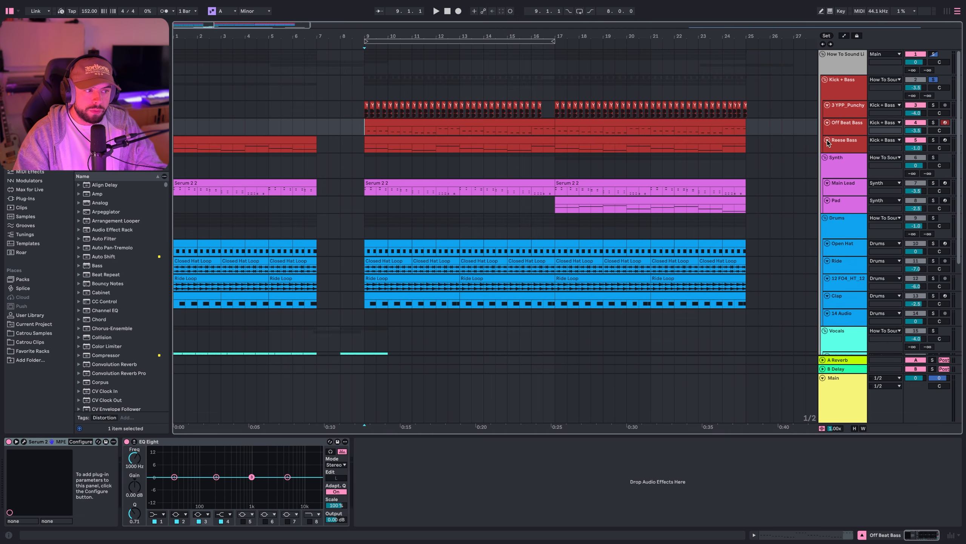
{"action": "left_click", "coordinate": [857, 121]}
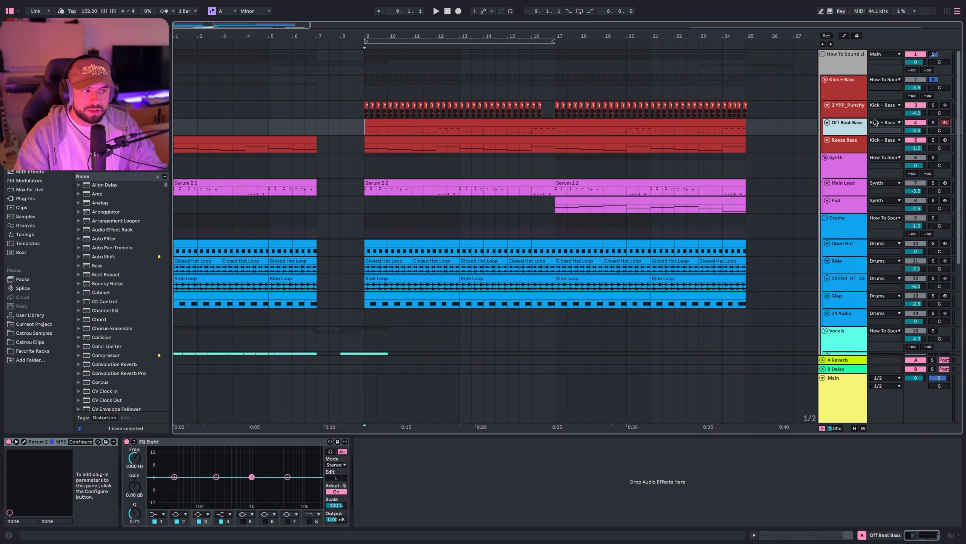
{"action": "left_click", "coordinate": [933, 122]}
{"action": "key", "text": "space"}
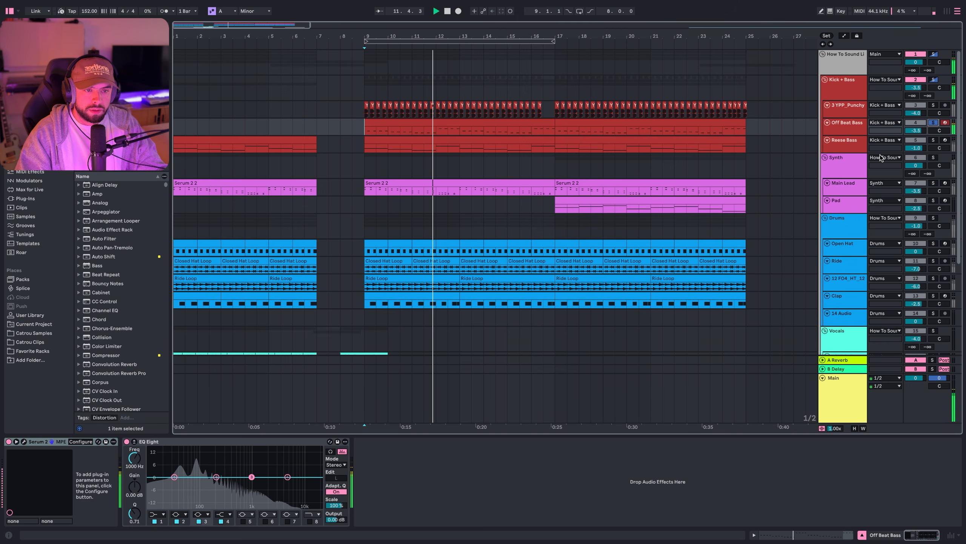
{"action": "left_click", "coordinate": [833, 131]}
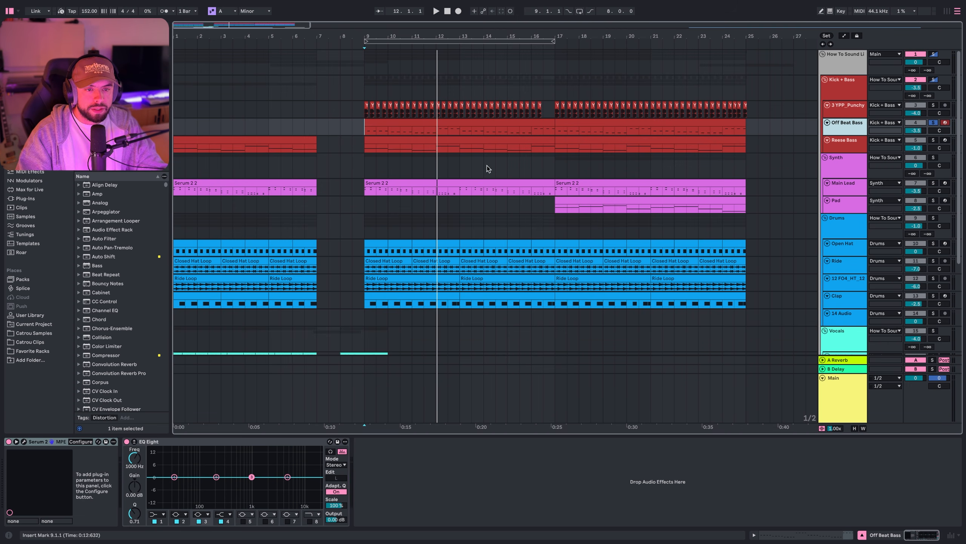
{"action": "left_click", "coordinate": [362, 146]}
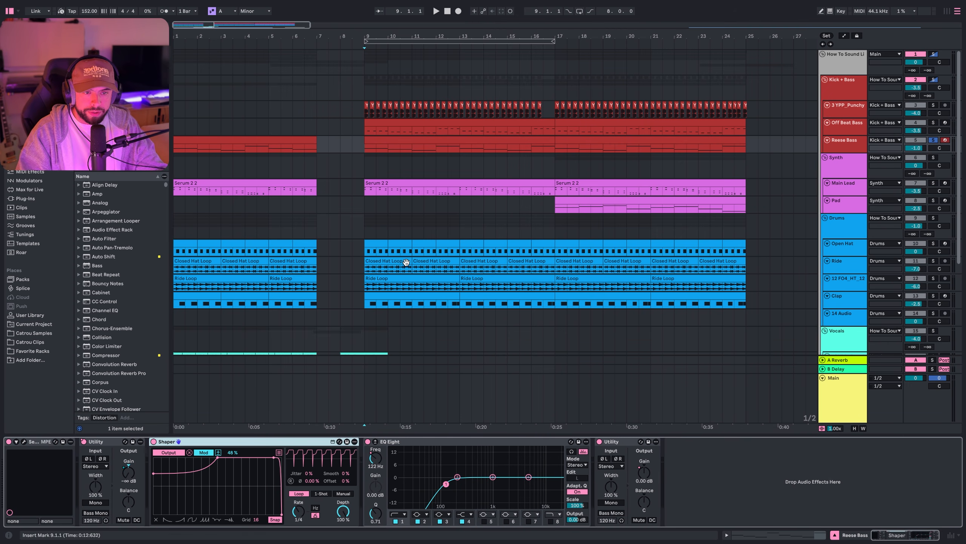
{"action": "key", "text": "space"}
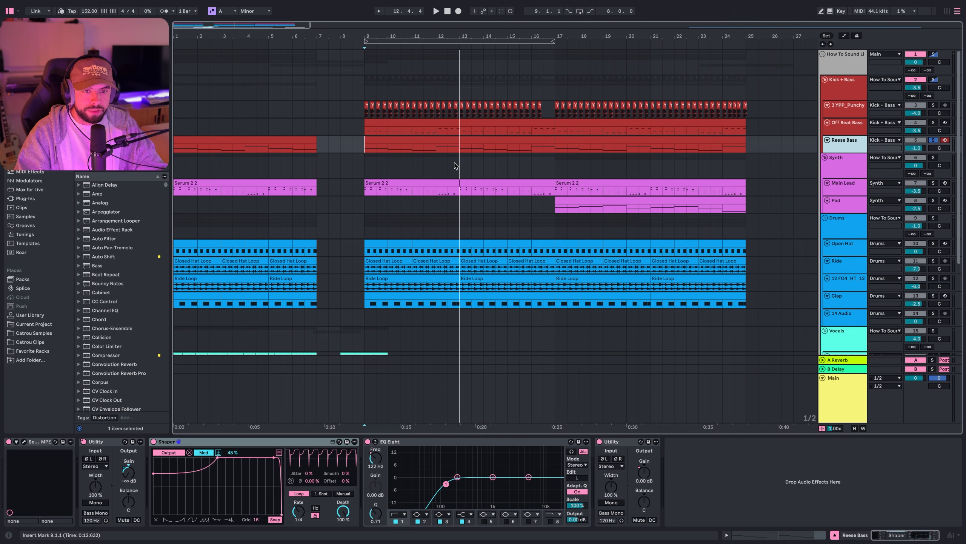
- Enlarge the punchy trance kick track to inspect its waveform, and play it soloed from bar 9
{"action": "left_click", "coordinate": [362, 108]}
{"action": "scroll", "coordinate": [362, 109], "scroll_direction": "up", "scroll_amount": 5}
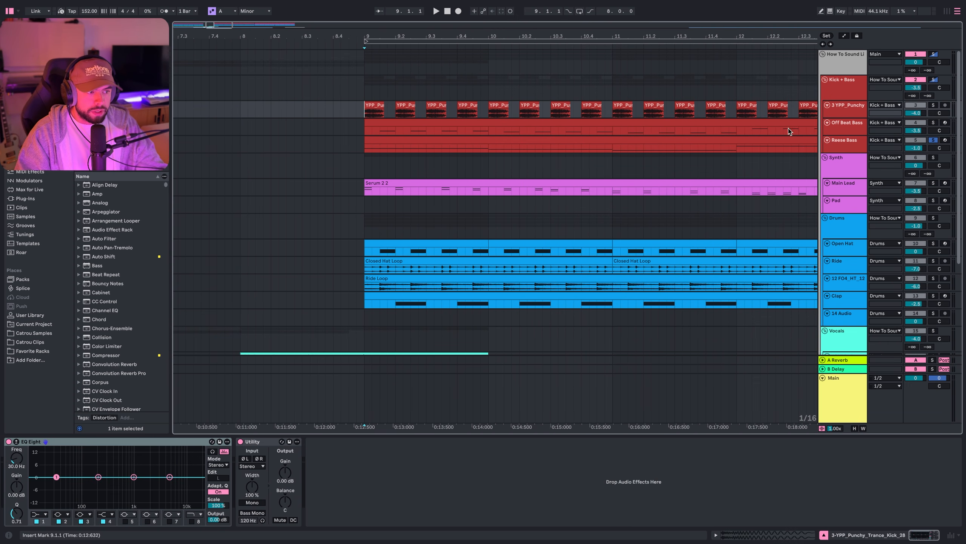
{"action": "left_click_drag", "start_coordinate": [835, 116], "coordinate": [835, 148]}
{"action": "scroll", "coordinate": [383, 137], "scroll_direction": "up", "scroll_amount": 5}
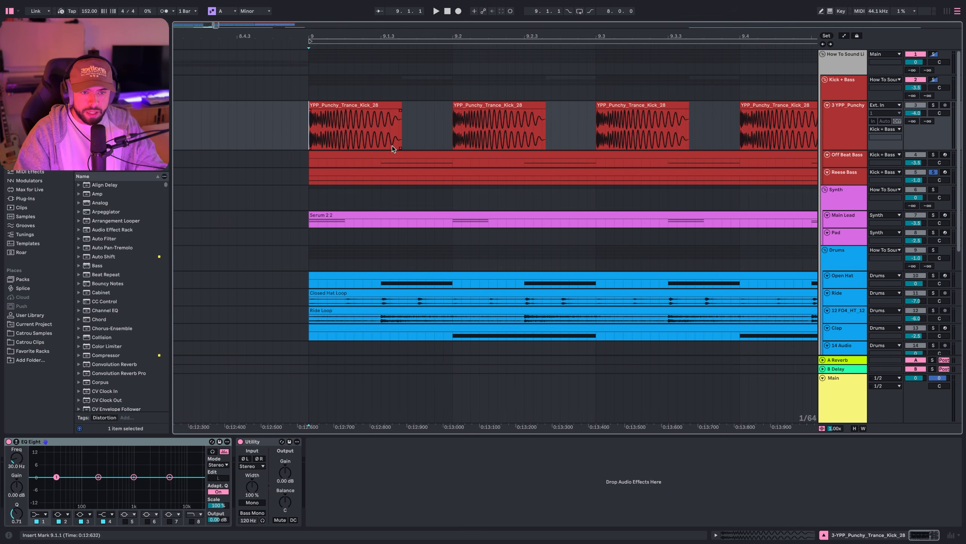
{"action": "left_click", "coordinate": [141, 451]}
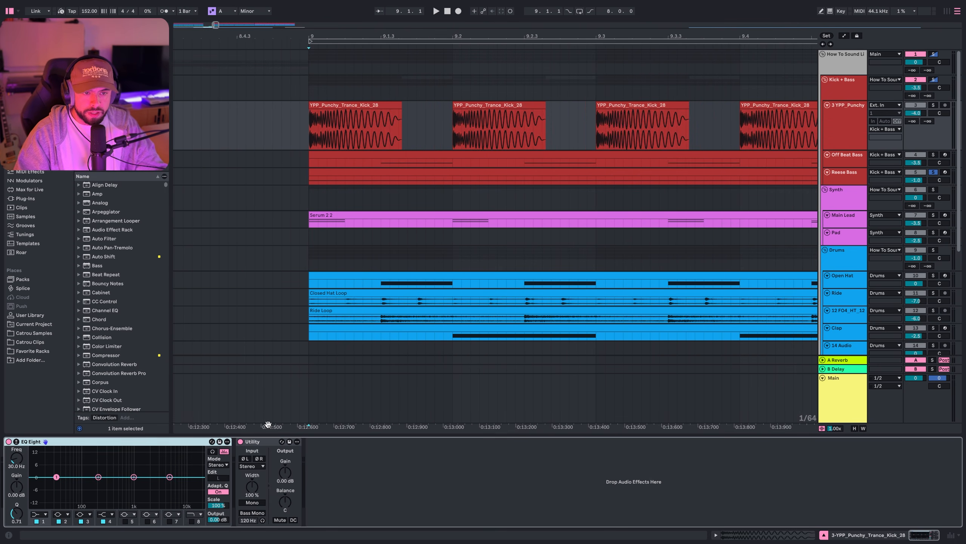
{"action": "scroll", "coordinate": [337, 267], "scroll_direction": "down", "scroll_amount": 3}
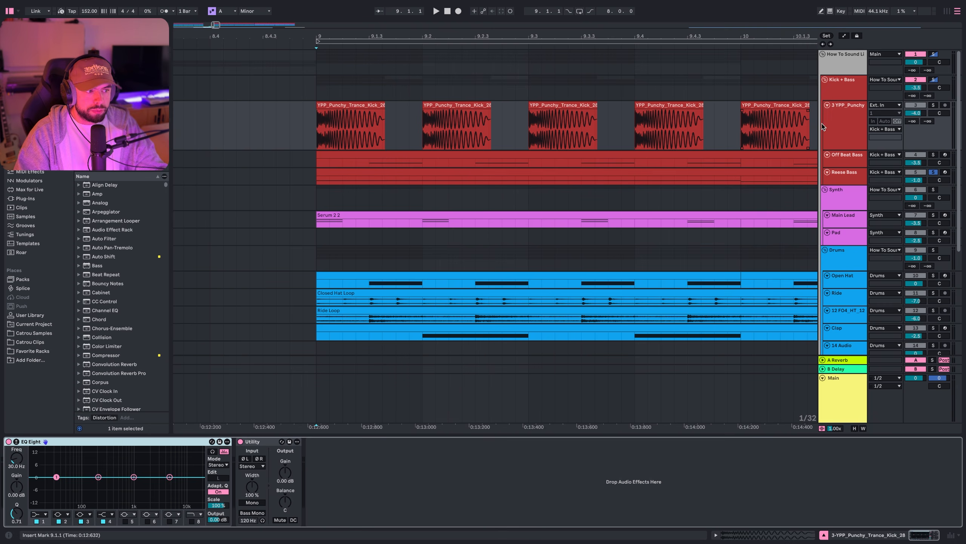
{"action": "scroll", "coordinate": [477, 136], "scroll_direction": "down", "scroll_amount": 5}
{"action": "scroll", "coordinate": [478, 136], "scroll_direction": "up", "scroll_amount": 3}
{"action": "key", "text": "space"}
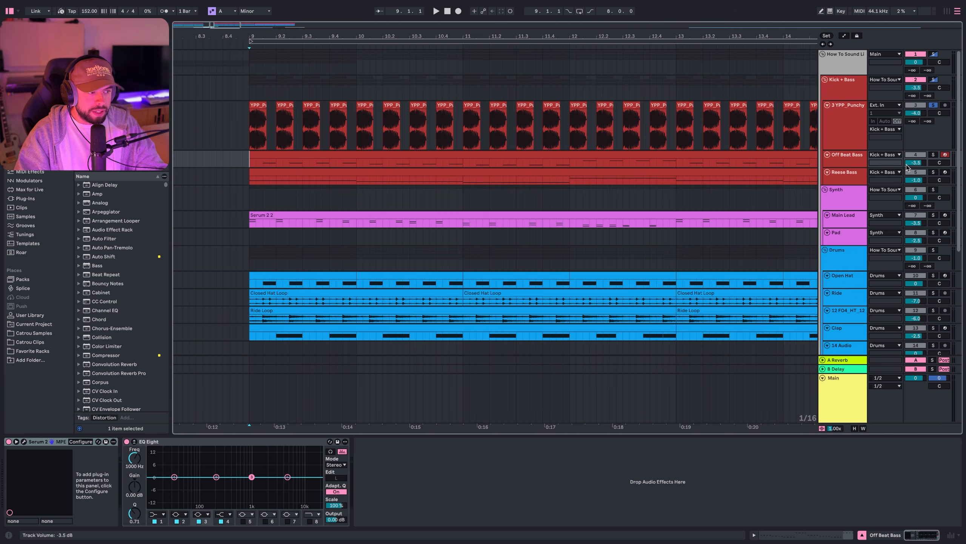
- Solo the Off Beat Bass track and loop its clip from bar 9 to bar 17
{"action": "left_click", "coordinate": [933, 154]}
{"action": "left_click", "coordinate": [314, 154]}
{"action": "scroll", "coordinate": [313, 154], "scroll_direction": "down", "scroll_amount": 3}
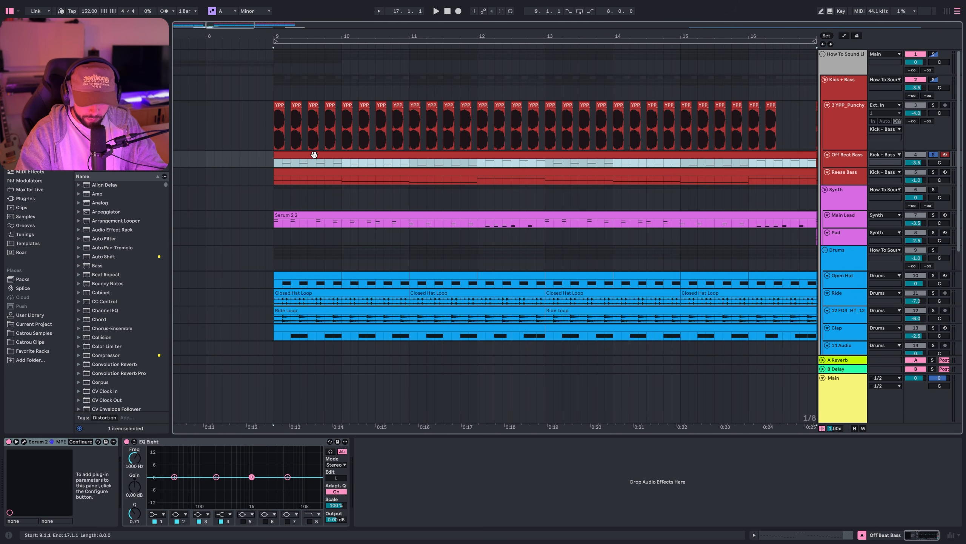
{"action": "key", "text": "super+l"}
- Open the Off Beat Bass's Serum 2 patch and audition its Unison macro during playback
{"action": "left_click", "coordinate": [23, 442]}
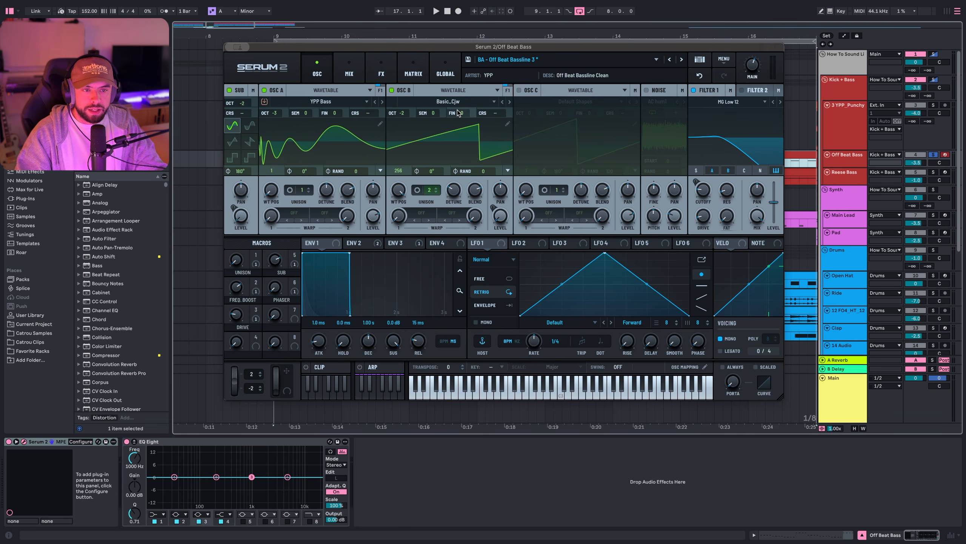
{"action": "key", "text": "space"}
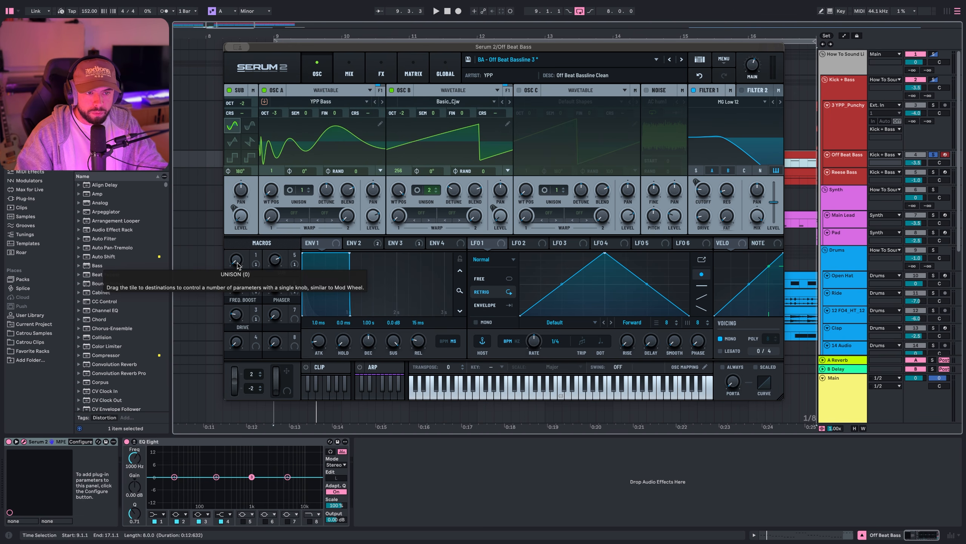
{"action": "left_click_drag", "start_coordinate": [237, 263], "coordinate": [247, 228]}
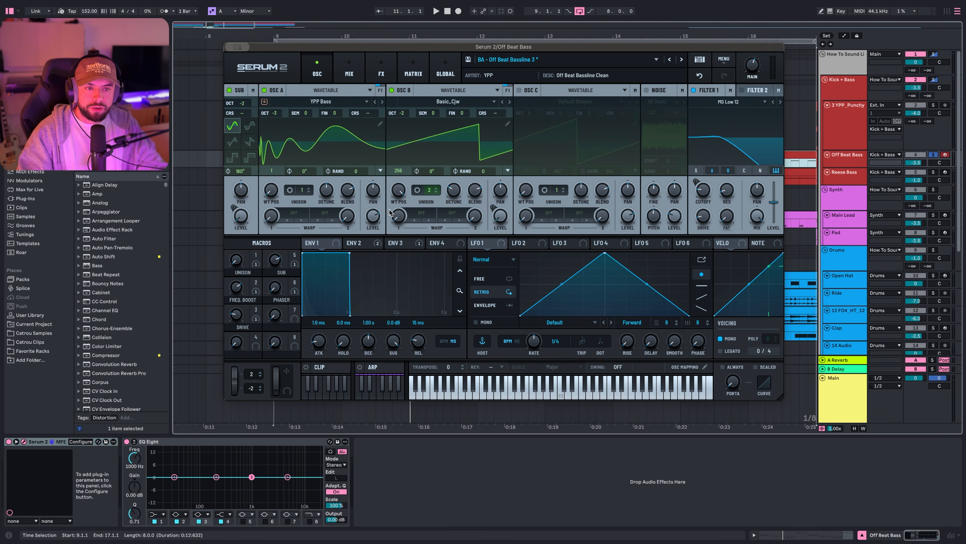
- Examine envelopes 2 and 3 and the effects chain of the Off Beat Bass patch while auditioning the sound
{"action": "left_click", "coordinate": [381, 246]}
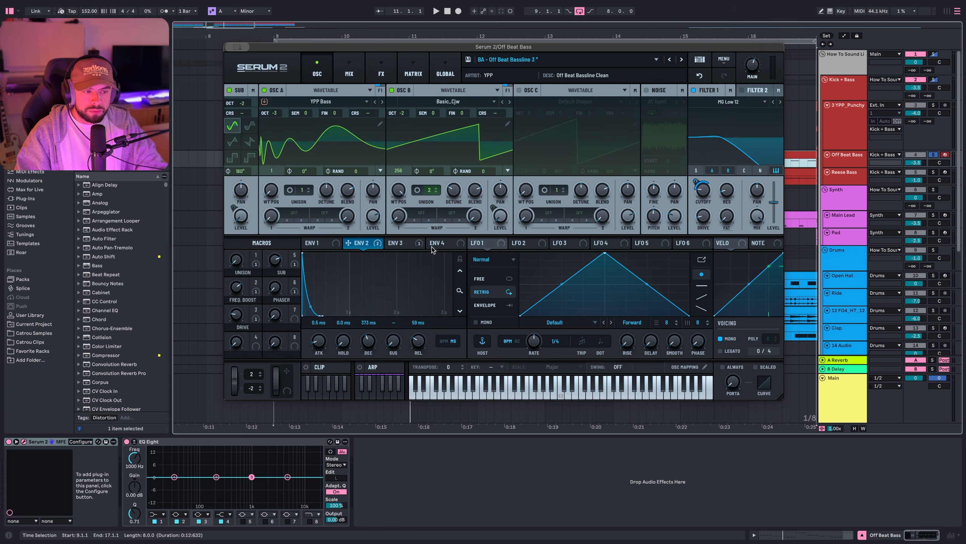
{"action": "left_click", "coordinate": [381, 70]}
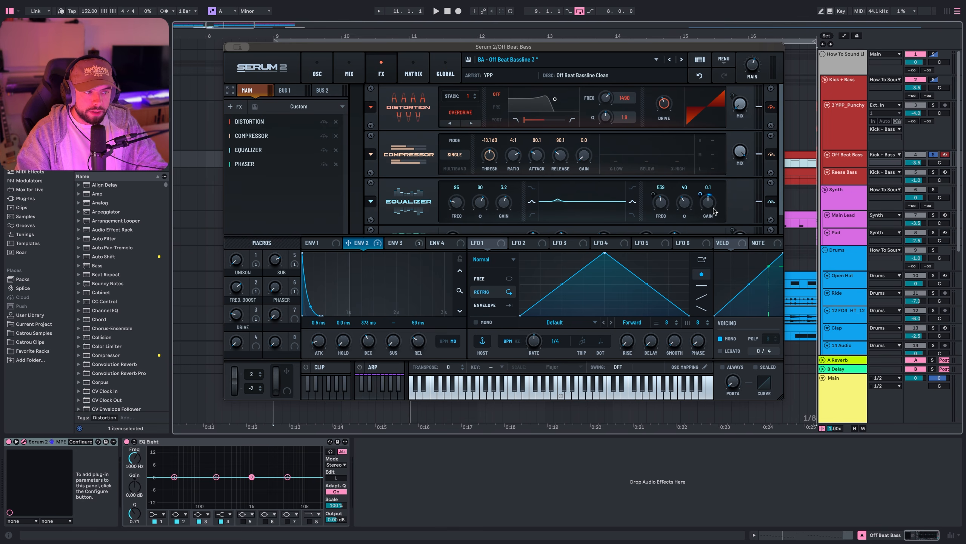
{"action": "key", "text": "space"}
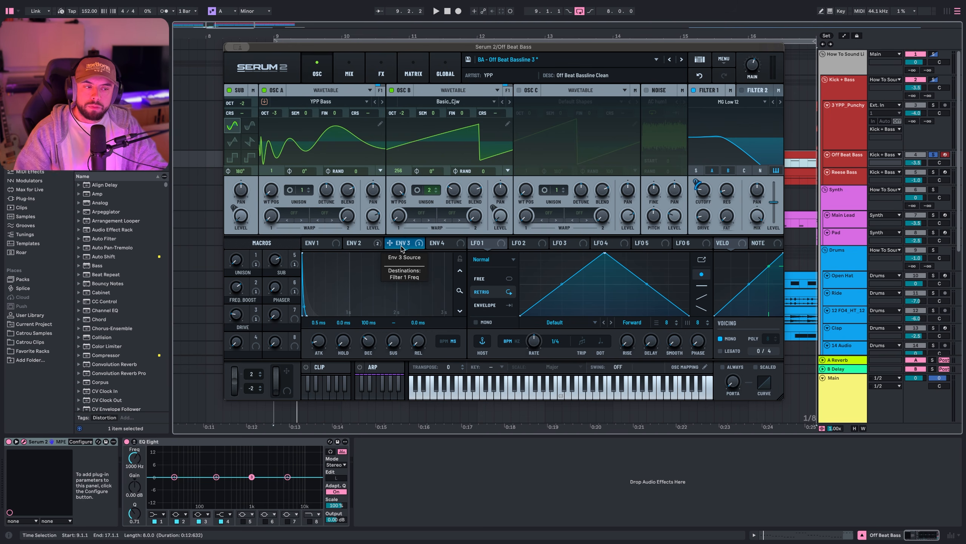
{"action": "key", "text": "space"}
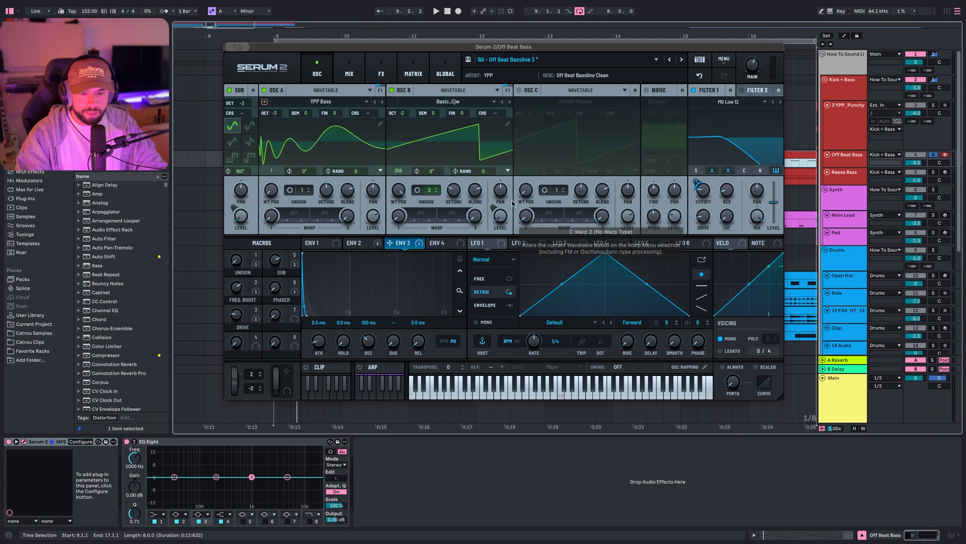
{"action": "left_click", "coordinate": [381, 71]}
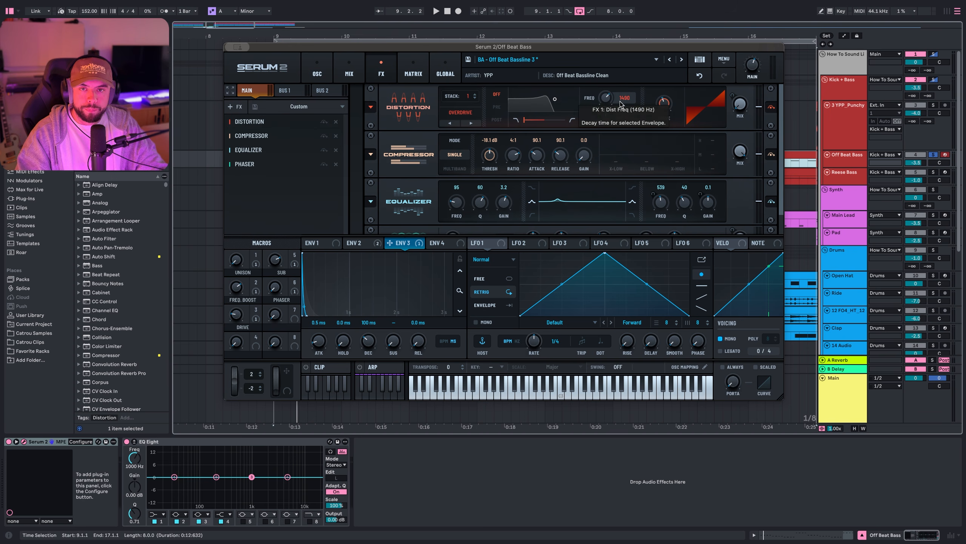
{"action": "scroll", "coordinate": [778, 167], "scroll_direction": "down", "scroll_amount": 2}
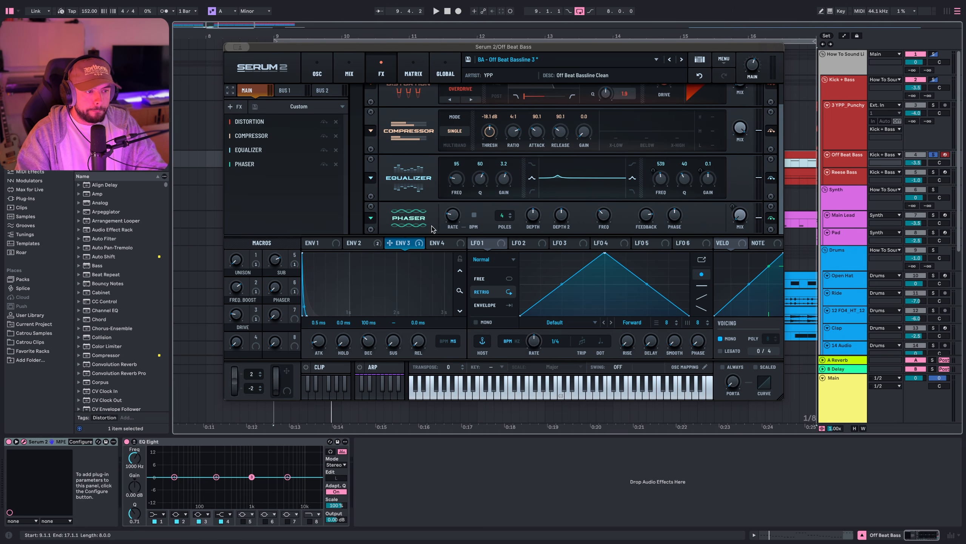
- Play the Reese Bass soloed from bar 9, examine its Serum 2 oscillator and effects settings, and close the synth
{"action": "left_click", "coordinate": [272, 181]}
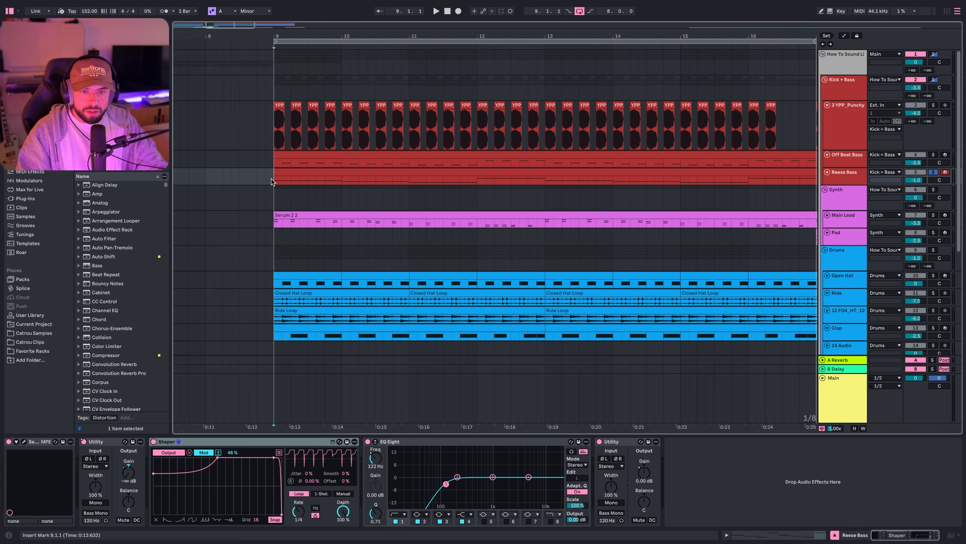
{"action": "key", "text": "space"}
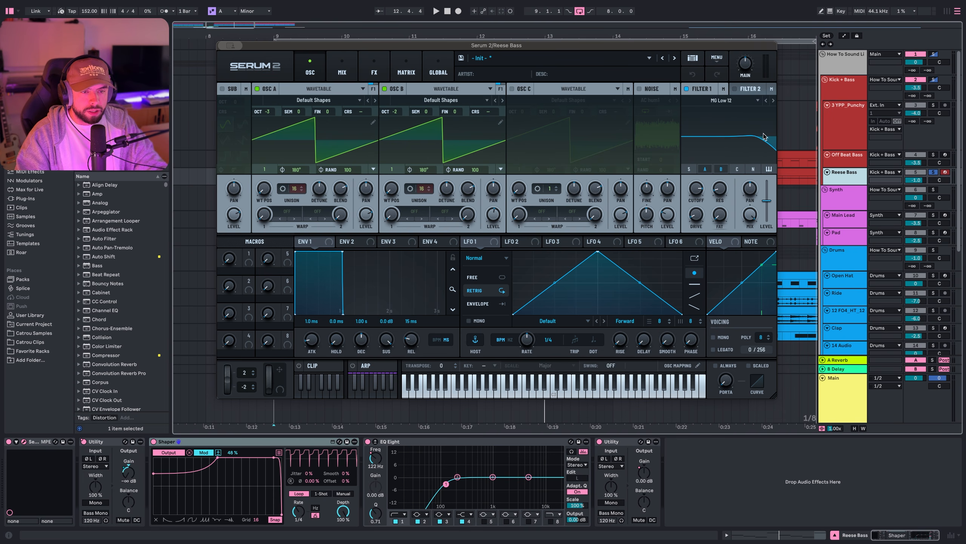
{"action": "left_click", "coordinate": [382, 60]}
{"action": "left_click", "coordinate": [313, 64]}
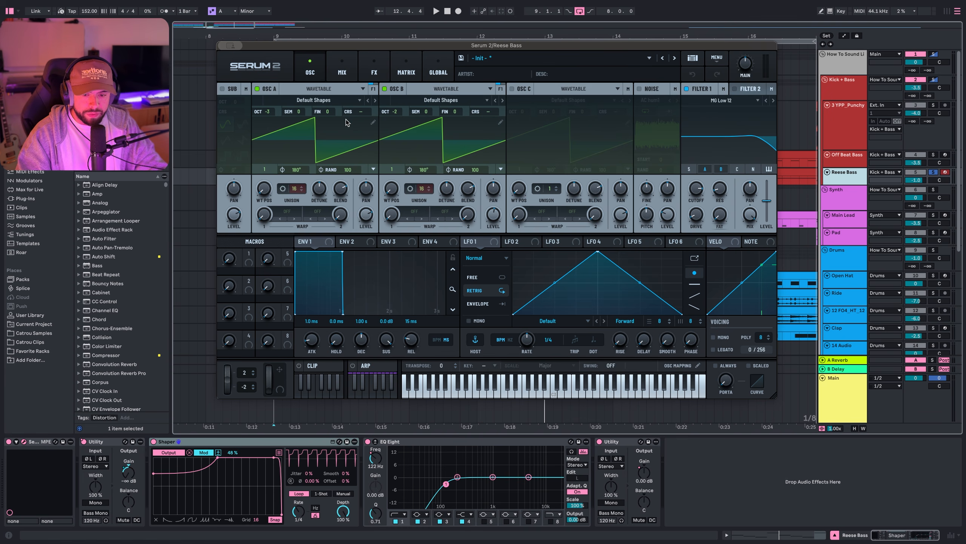
{"action": "left_click", "coordinate": [223, 46]}
{"action": "left_click", "coordinate": [274, 179]}
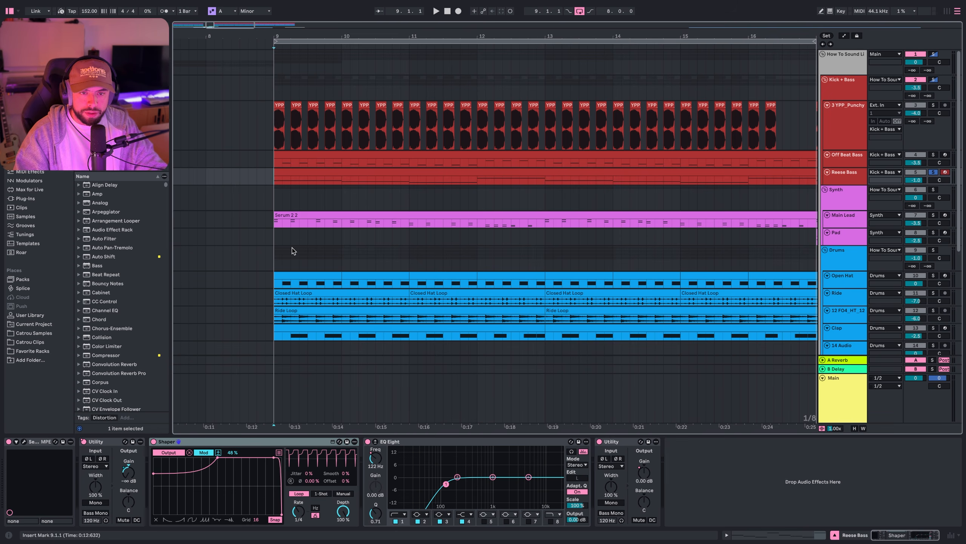
- Inspect the Shaper volume curve and the EQ Eight low cut on the Reese Bass track
{"action": "left_click", "coordinate": [235, 443]}
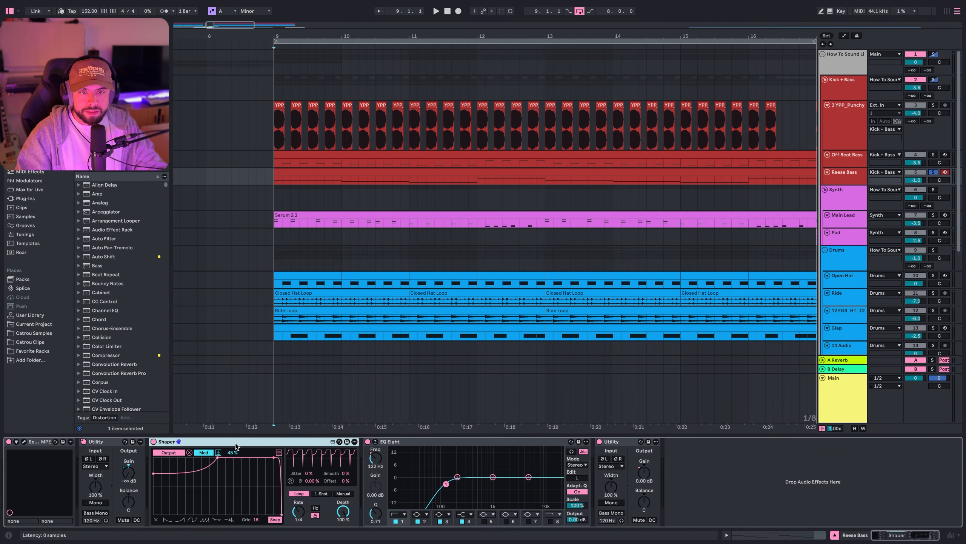
{"action": "left_click", "coordinate": [302, 184]}
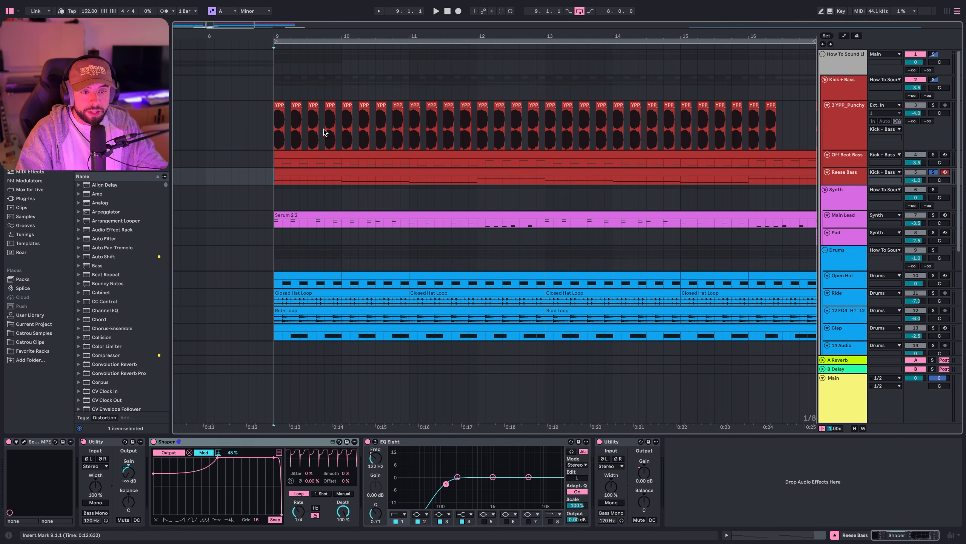
{"action": "left_click", "coordinate": [226, 449]}
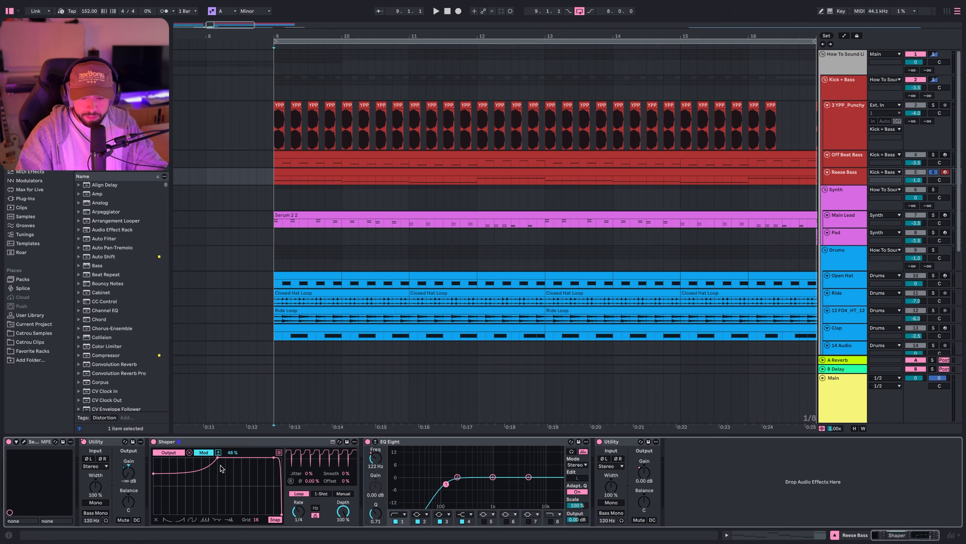
{"action": "left_click", "coordinate": [394, 452]}
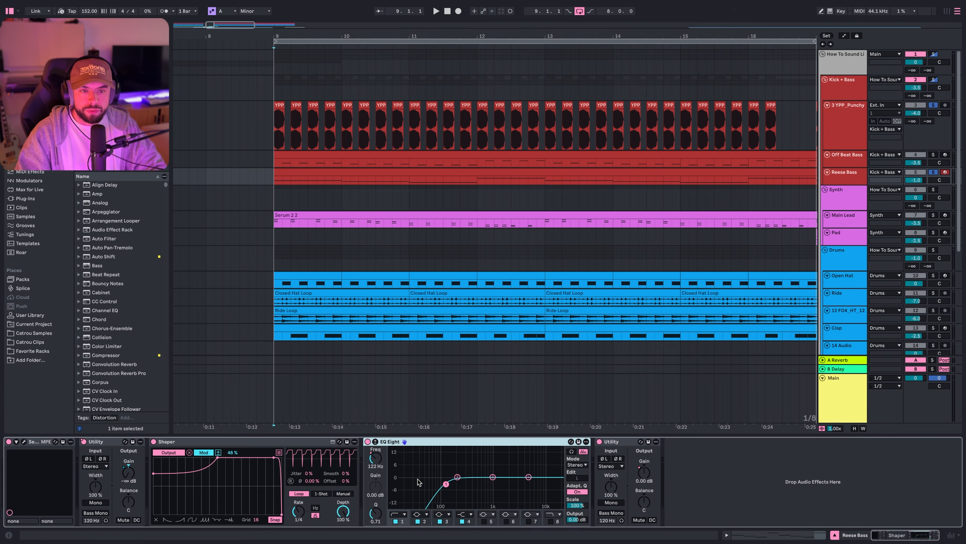
- Play the kick and Reese Bass soloed together from bar 9
{"action": "left_click", "coordinate": [847, 159]}
{"action": "key", "text": "Down"}
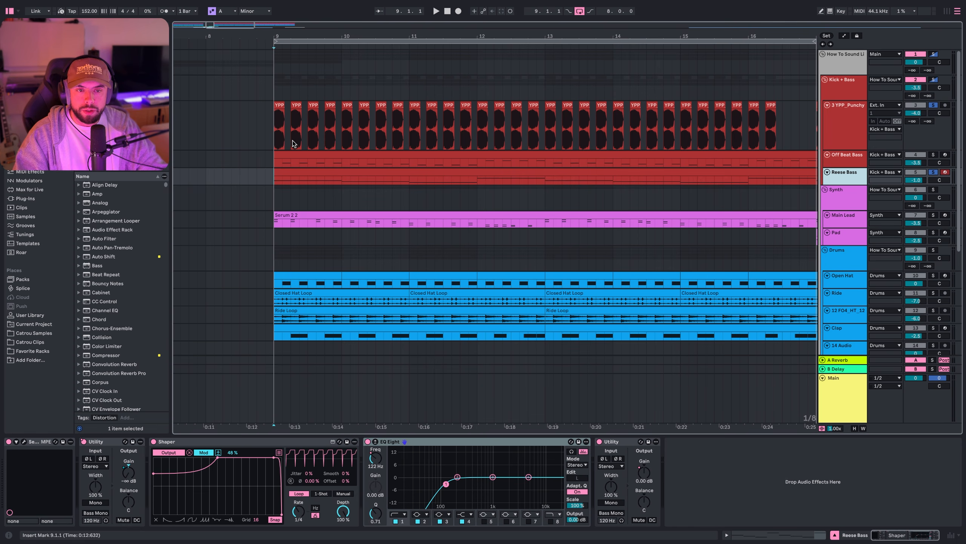
{"action": "left_click", "coordinate": [274, 131]}
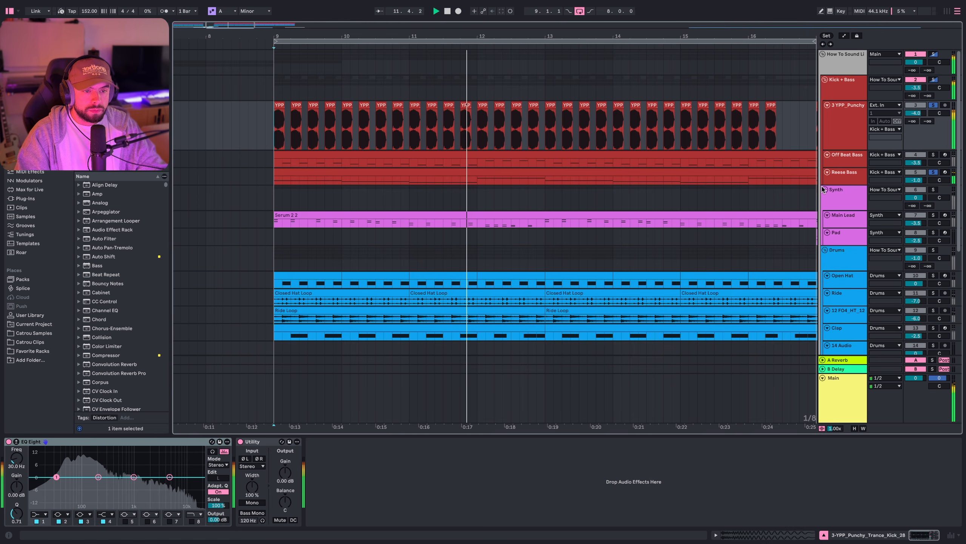
{"action": "key", "text": "space"}
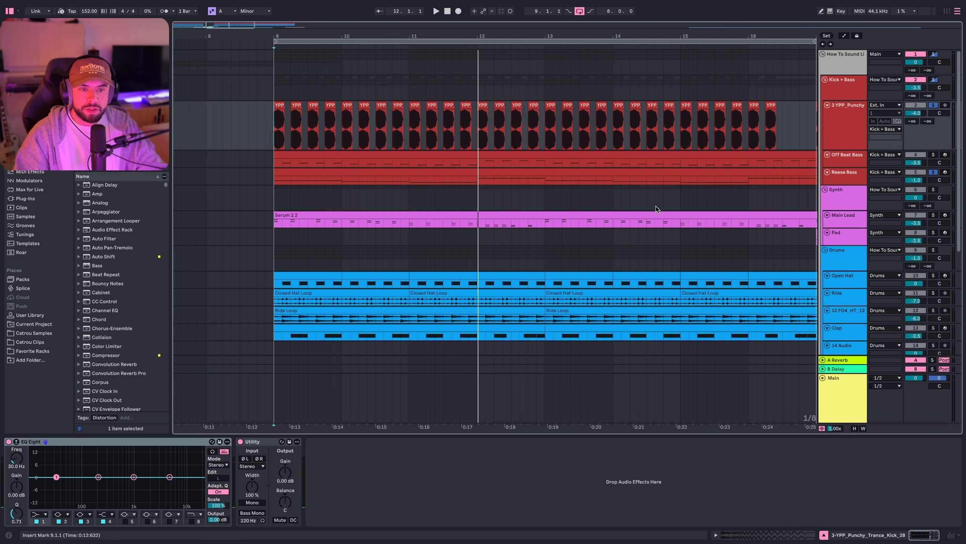
- Play the kick, Off Beat Bass and Reese Bass soloed together from bar 9
{"action": "left_click", "coordinate": [843, 162]}
{"action": "key", "text": "space"}
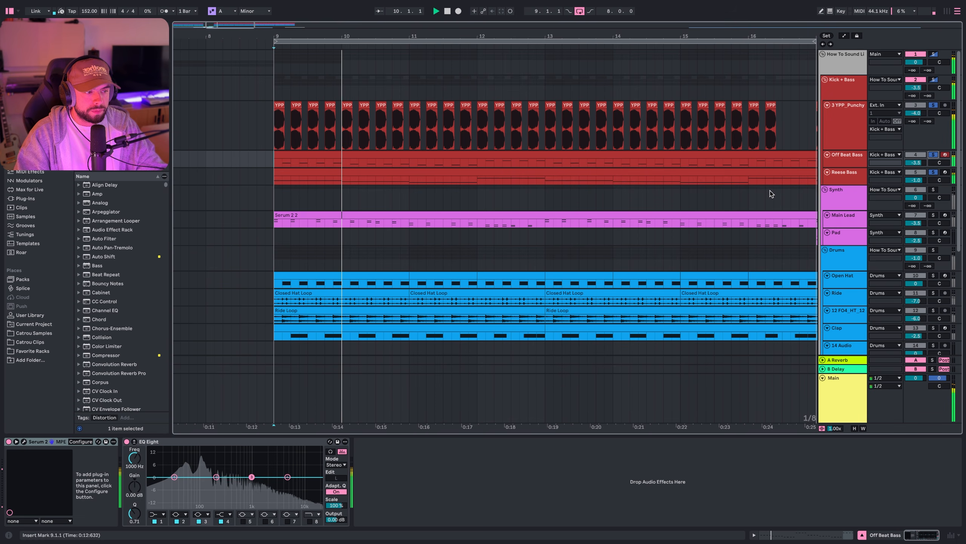
{"action": "key", "text": "space"}
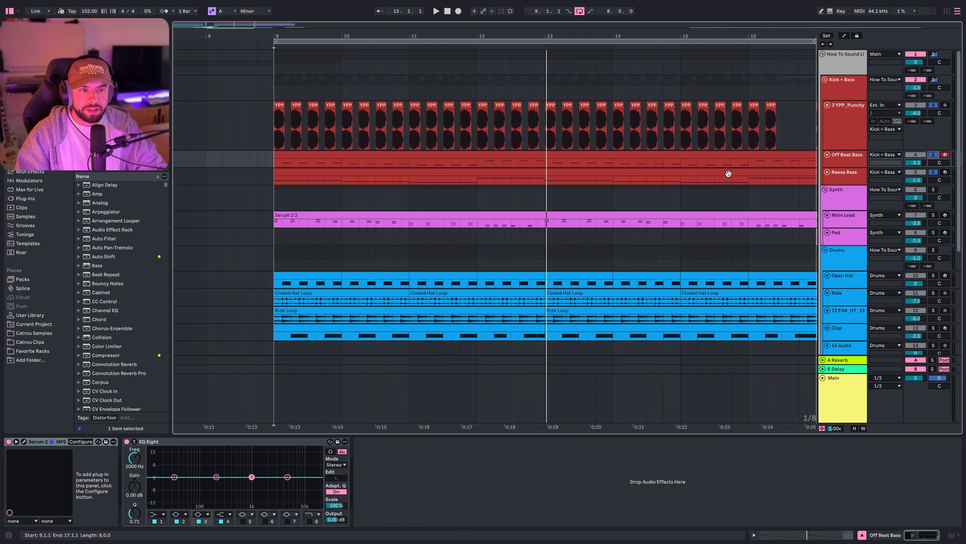
- Compare the Kick + Bass group with its Glue Compressor bypassed and enabled while playing from bar 9
{"action": "left_click", "coordinate": [837, 92]}
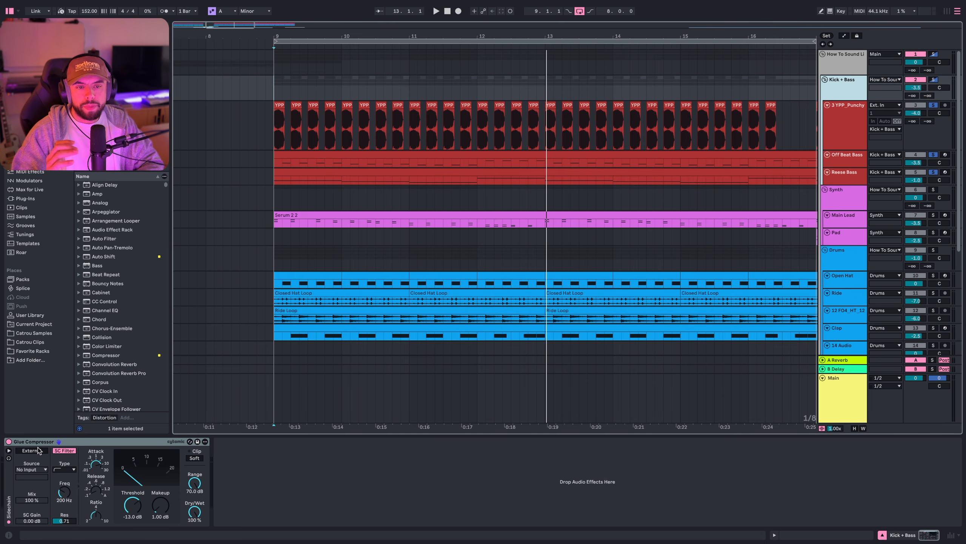
{"action": "key", "text": "space"}
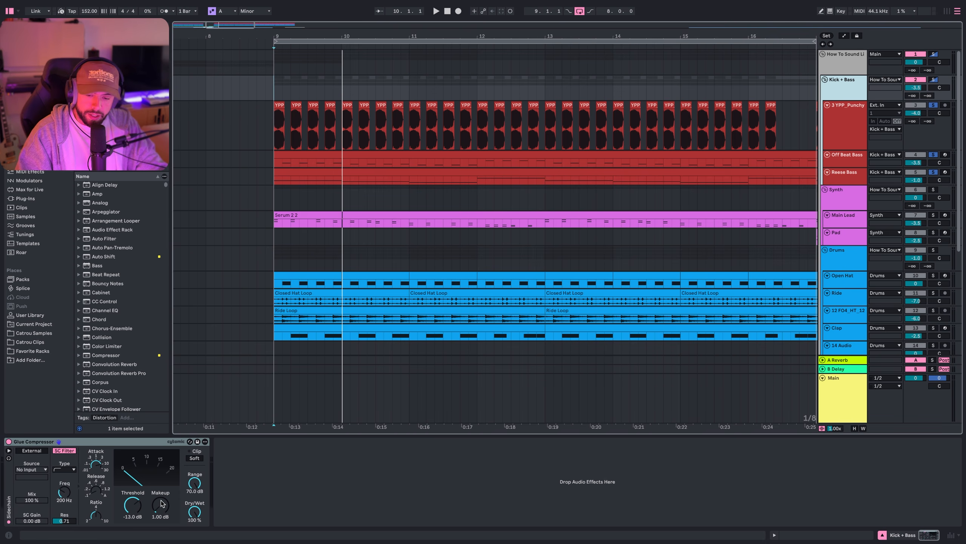
{"action": "key", "text": "space"}
{"action": "left_click", "coordinate": [8, 443]}
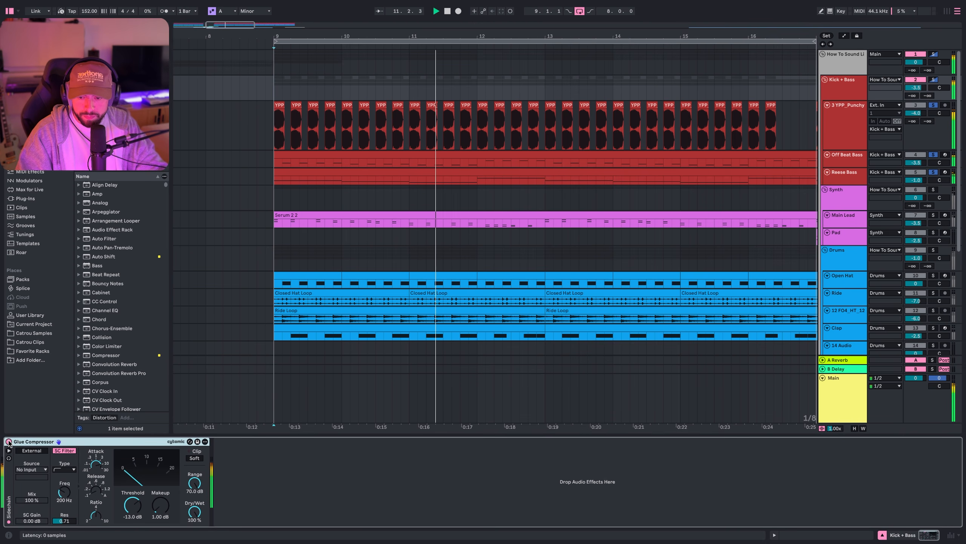
{"action": "left_click", "coordinate": [8, 442]}
{"action": "left_click", "coordinate": [8, 441]}
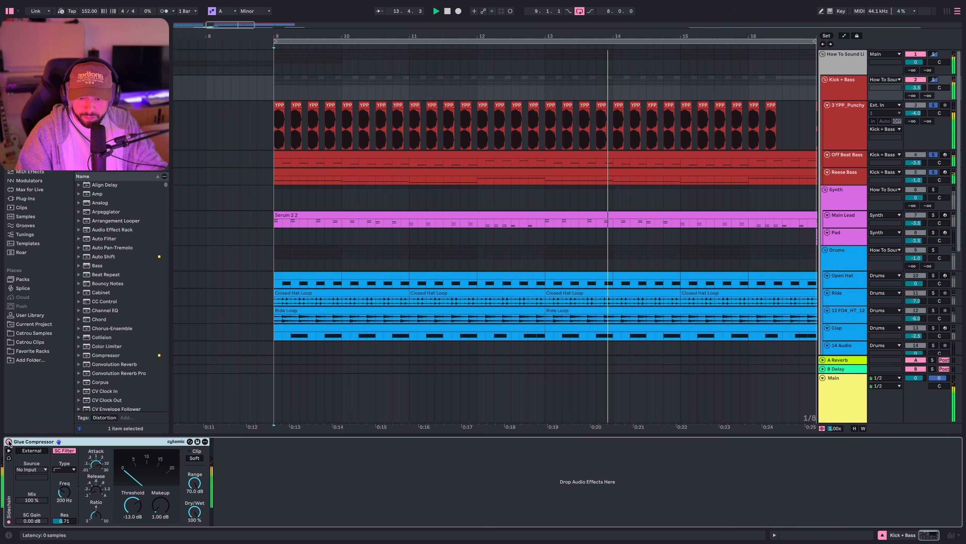
- Play the Main Lead track soloed from bar 9
{"action": "left_click", "coordinate": [500, 148]}
{"action": "scroll", "coordinate": [473, 150], "scroll_direction": "down", "scroll_amount": 5}
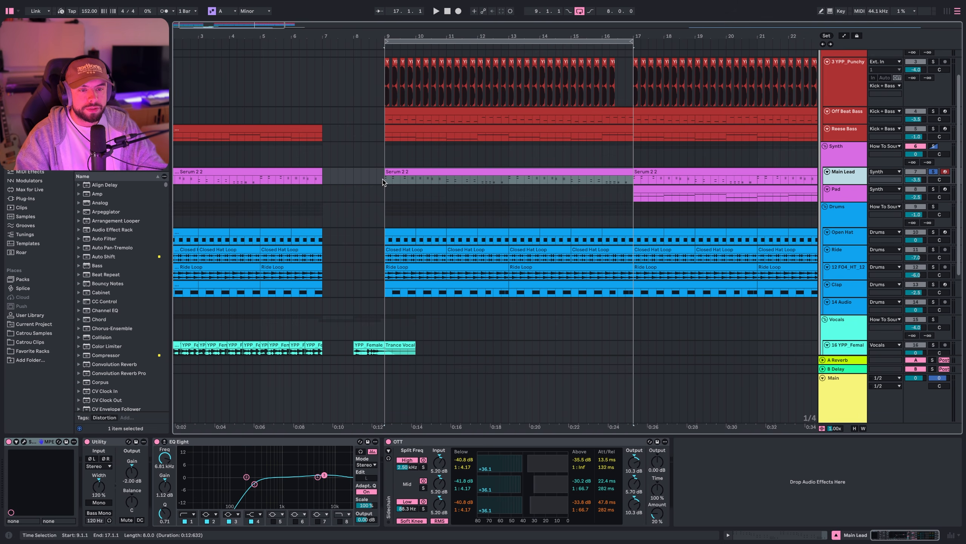
{"action": "key", "text": "space"}
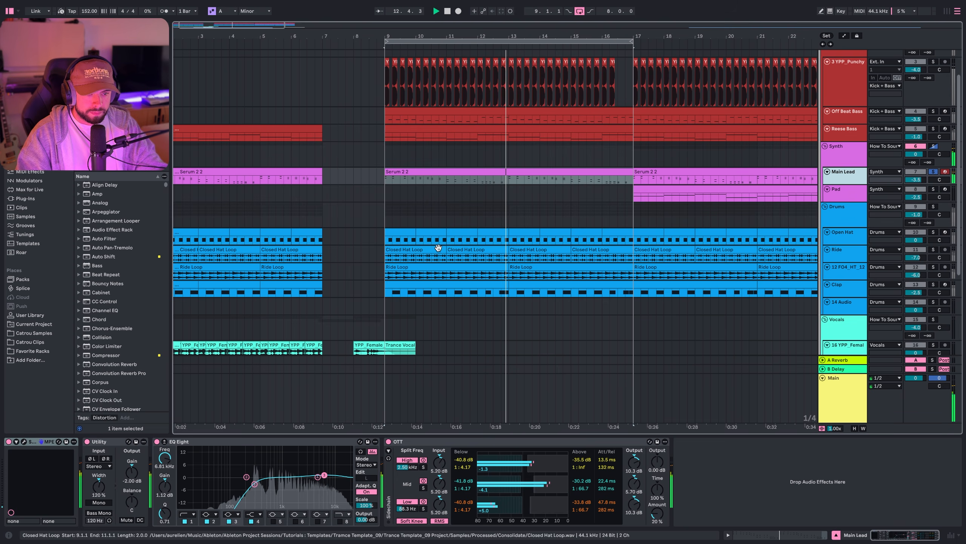
{"action": "key", "text": "space"}
- Open the Main Lead's Serum 2 patch and examine its oscillators and modulation sources while auditioning the sound
{"action": "key", "text": "super+alt+p"}
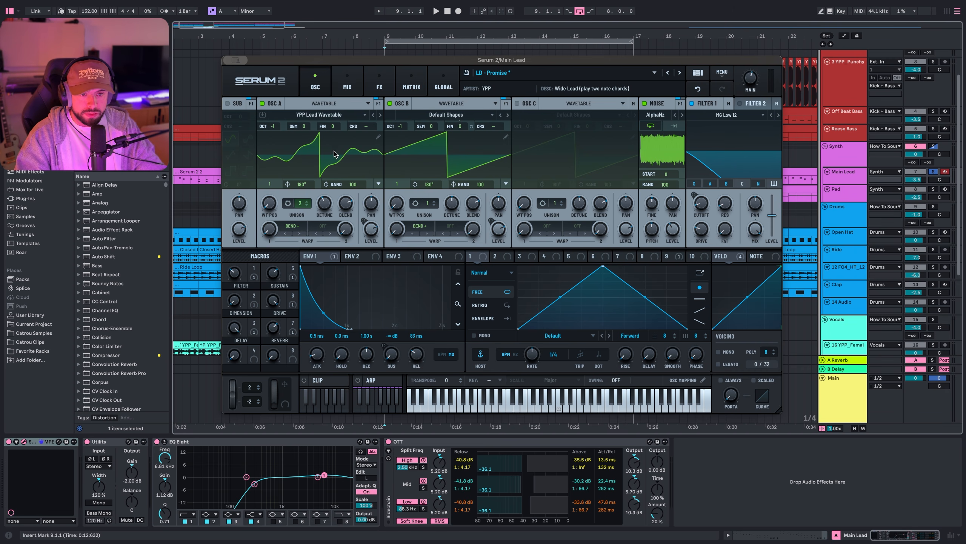
{"action": "key", "text": "space"}
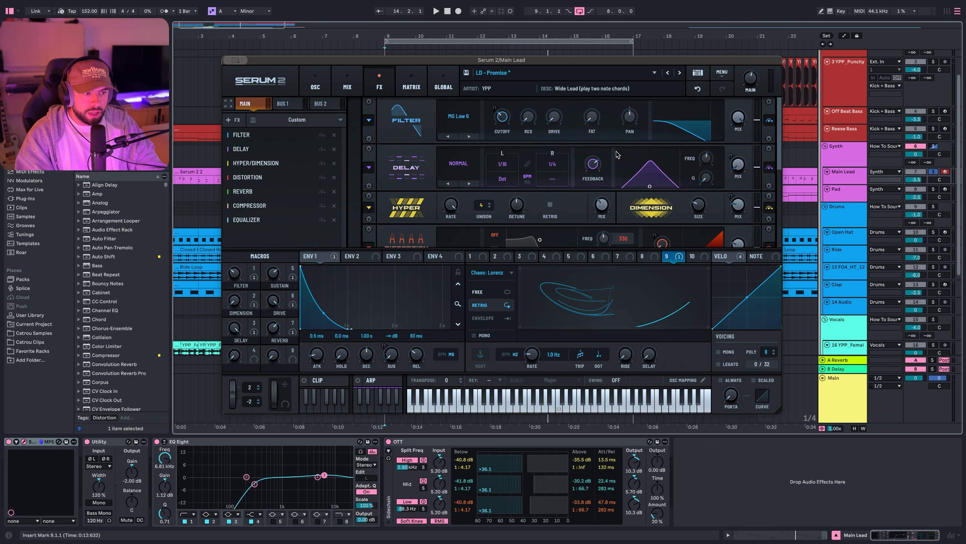
{"action": "left_click", "coordinate": [716, 256]}
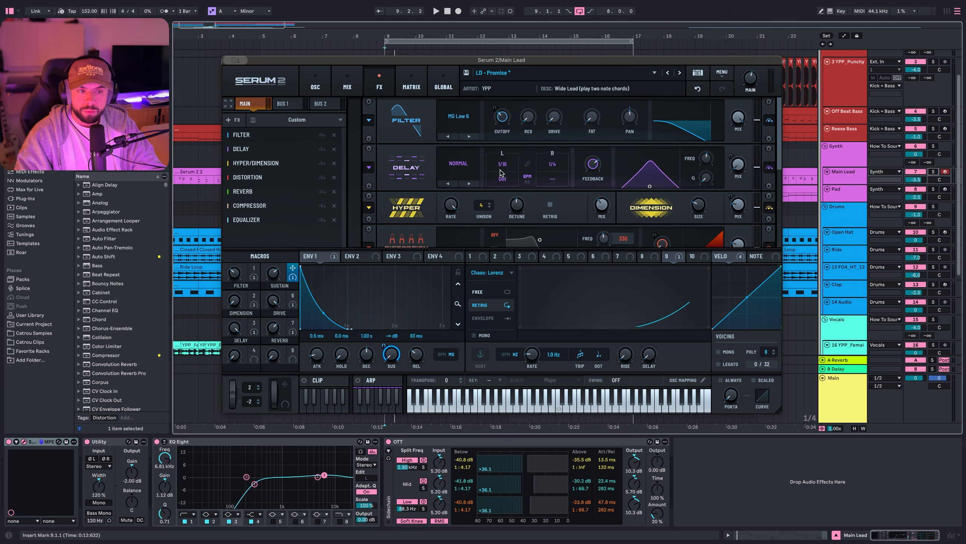
- Examine the Main Lead patch's effects chain, switching the delay to Ping-Pong and back to Normal, and review the hyper, distortion, reverb and compressor
{"action": "left_click", "coordinate": [470, 185]}
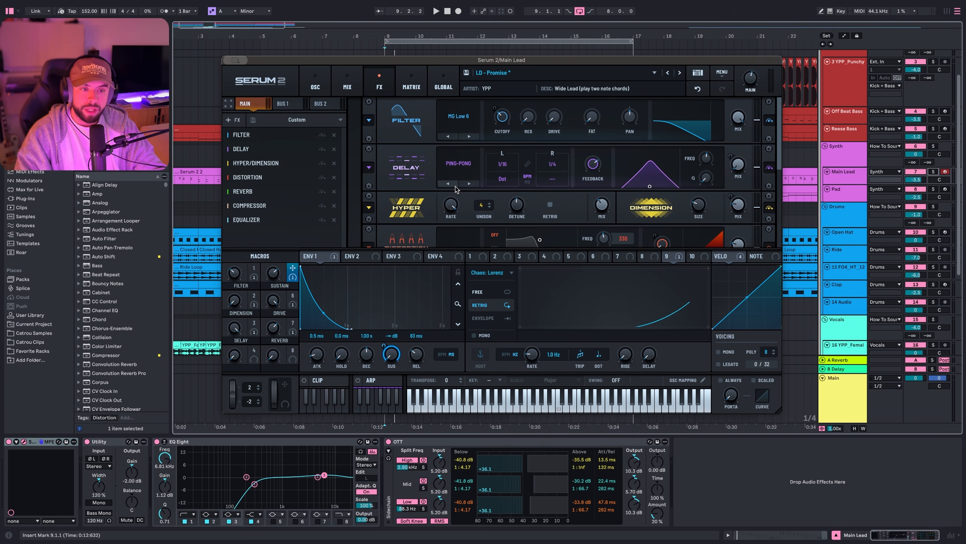
{"action": "left_click", "coordinate": [447, 183]}
{"action": "left_click", "coordinate": [270, 164]}
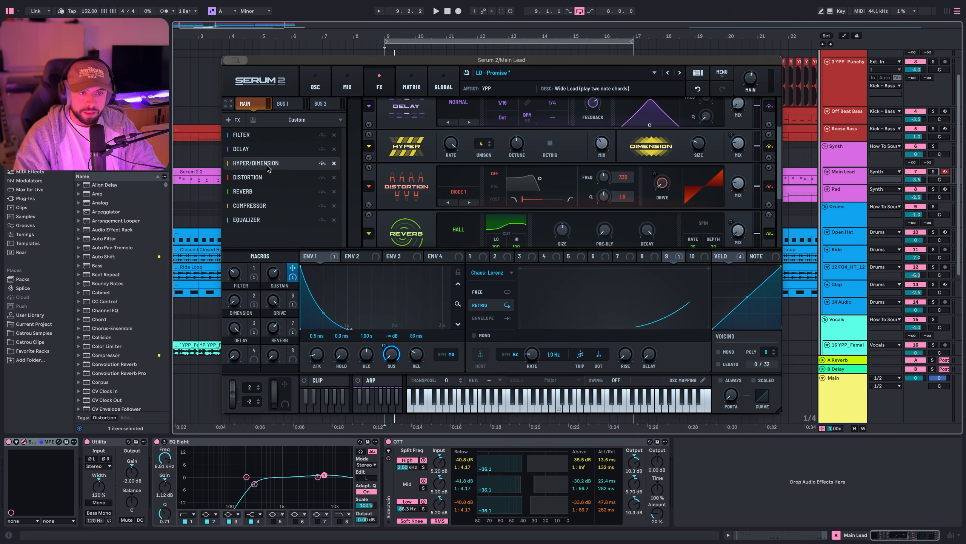
{"action": "left_click", "coordinate": [262, 177]}
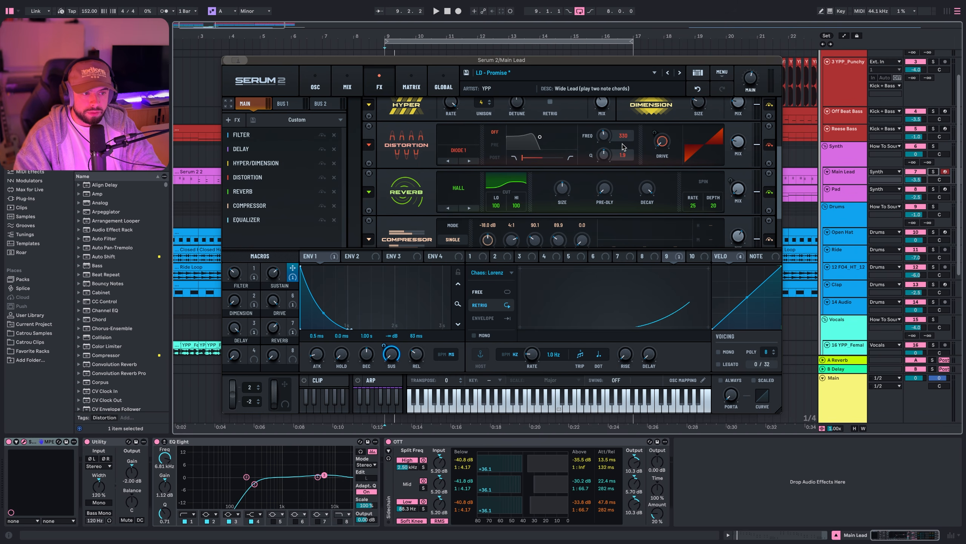
{"action": "scroll", "coordinate": [779, 145], "scroll_direction": "down", "scroll_amount": 2}
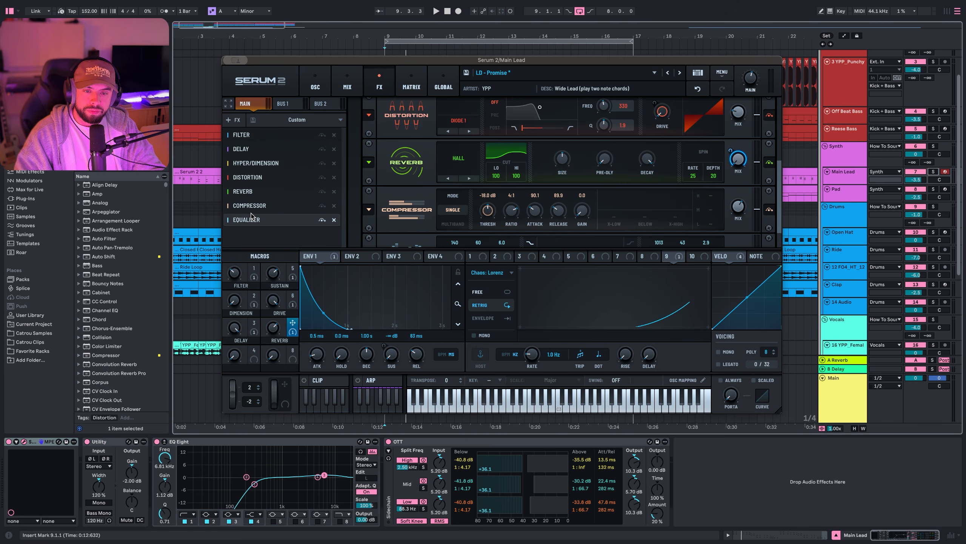
{"action": "scroll", "coordinate": [575, 174], "scroll_direction": "down", "scroll_amount": 2}
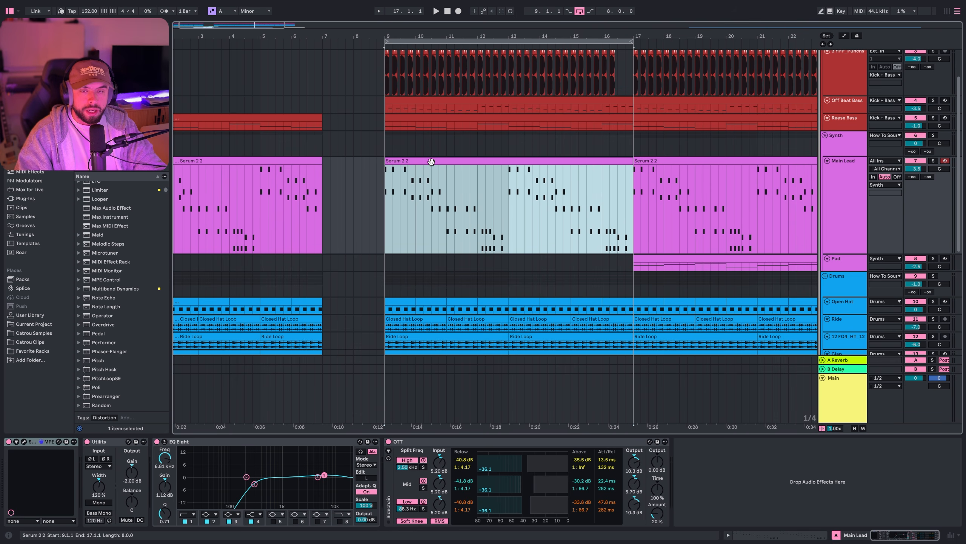
- Open the Main Lead clip at bar 9 and try removing the lower notes in its first four bars
{"action": "double_click", "coordinate": [431, 161]}
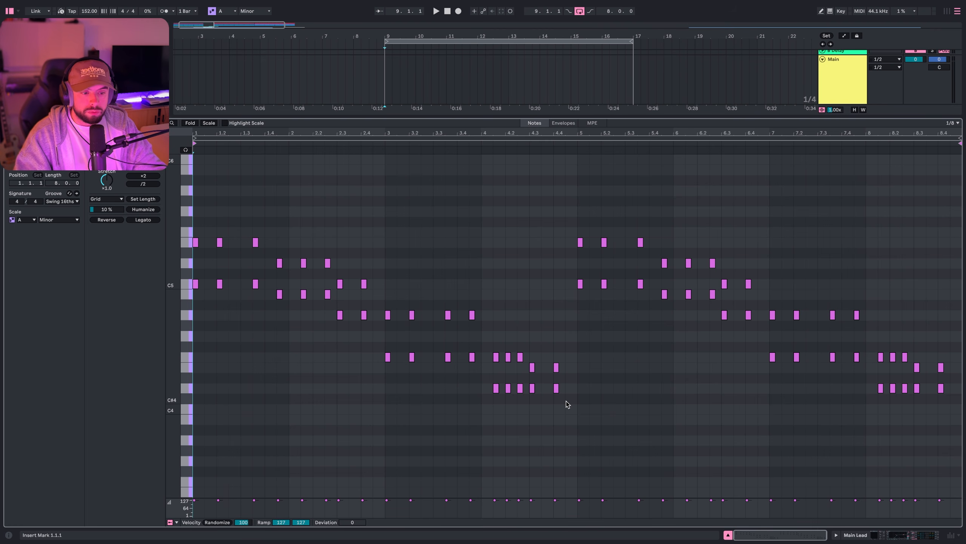
{"action": "left_click_drag", "start_coordinate": [571, 398], "coordinate": [295, 344]}
{"action": "key", "text": "Delete"}
{"action": "key", "text": "Delete"}
{"action": "left_click_drag", "start_coordinate": [374, 343], "coordinate": [154, 268]}
{"action": "key", "text": "Delete"}
{"action": "key", "text": "Delete"}
{"action": "key", "text": "Delete"}
{"action": "key", "text": "space"}
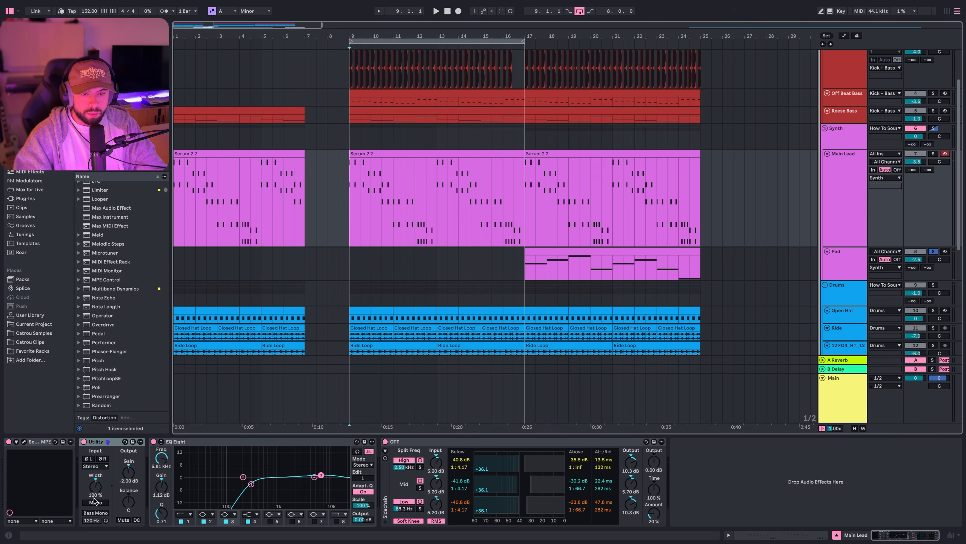
- Inspect the Main Lead's EQ Eight and compare the sound with OTT bypassed and enabled while playing from bar 9
{"action": "left_click", "coordinate": [204, 463]}
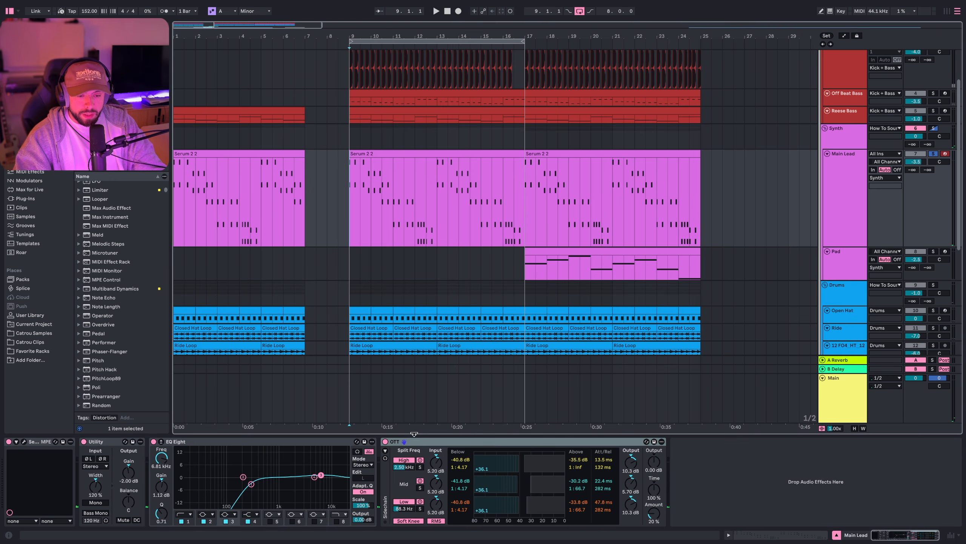
{"action": "left_click", "coordinate": [383, 443]}
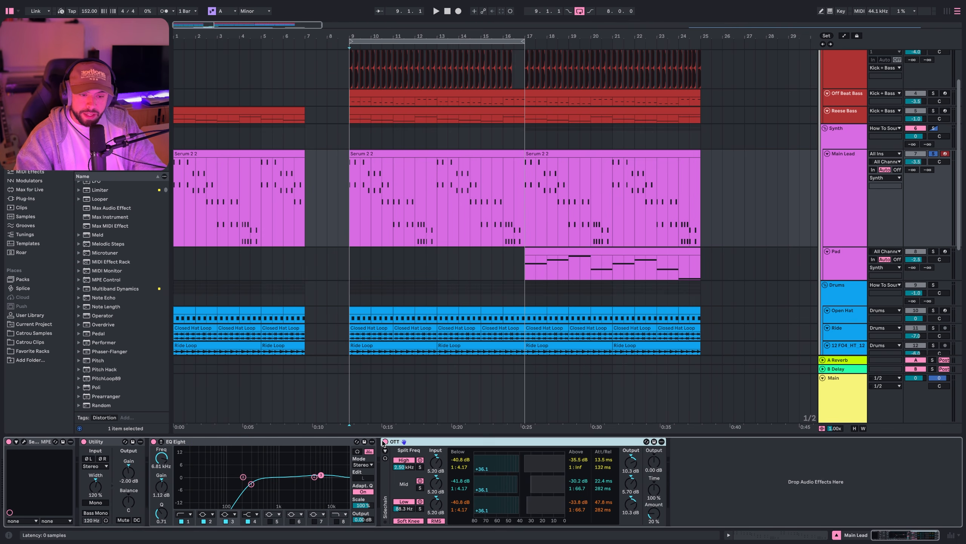
{"action": "left_click", "coordinate": [385, 442]}
{"action": "key", "text": "space"}
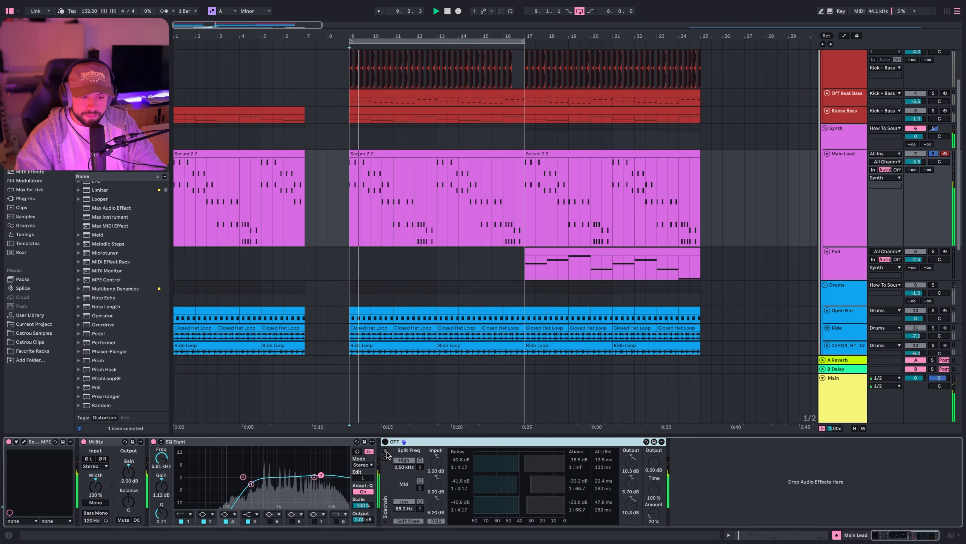
{"action": "left_click", "coordinate": [385, 441]}
{"action": "key", "text": "space"}
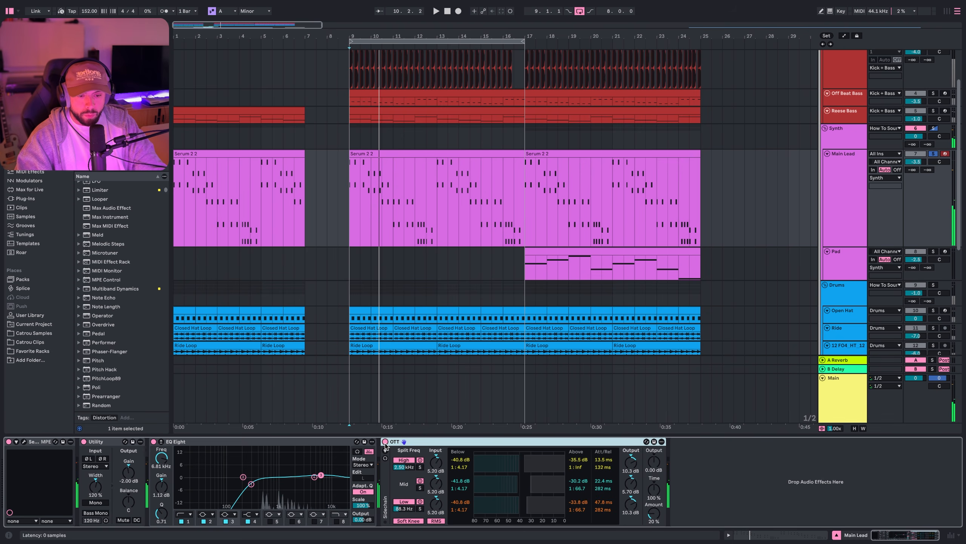
{"action": "key", "text": "space"}
{"action": "left_click", "coordinate": [385, 441]}
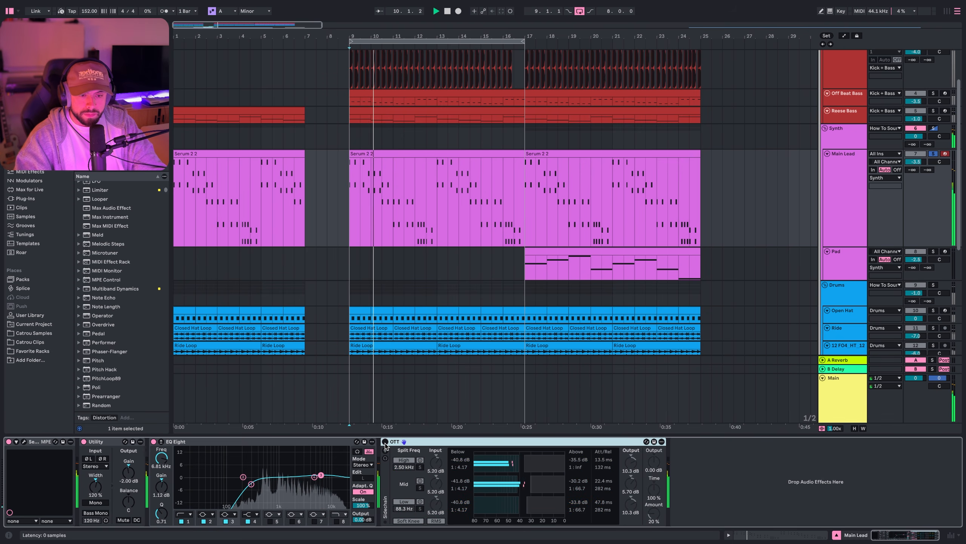
{"action": "left_click", "coordinate": [385, 442]}
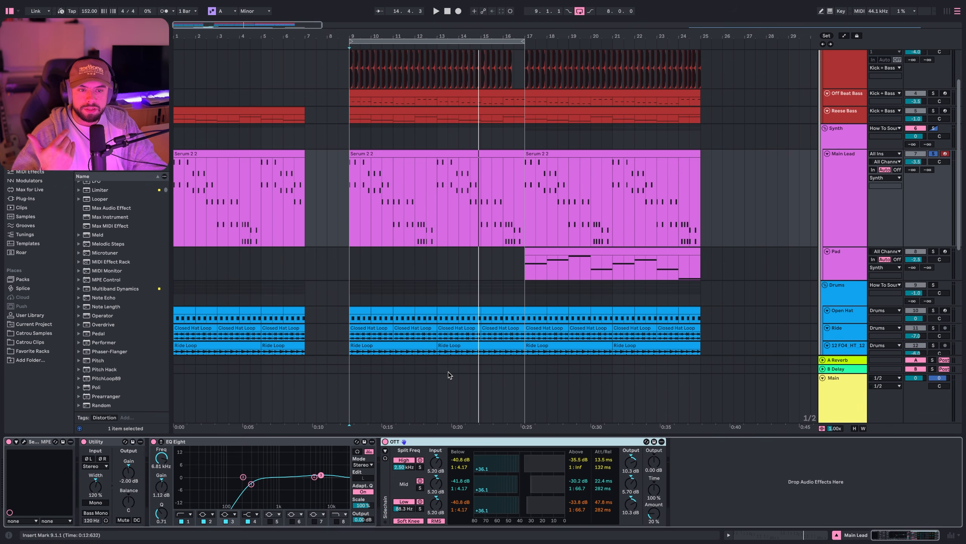
- Enlarge the Pad track and play it soloed from bar 17
{"action": "left_click", "coordinate": [847, 259]}
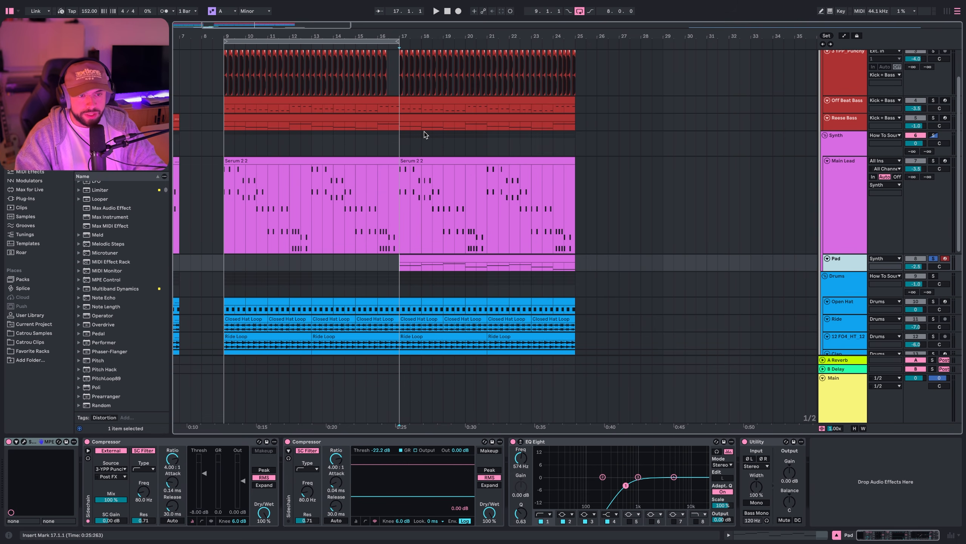
{"action": "left_click_drag", "start_coordinate": [852, 270], "coordinate": [849, 286]}
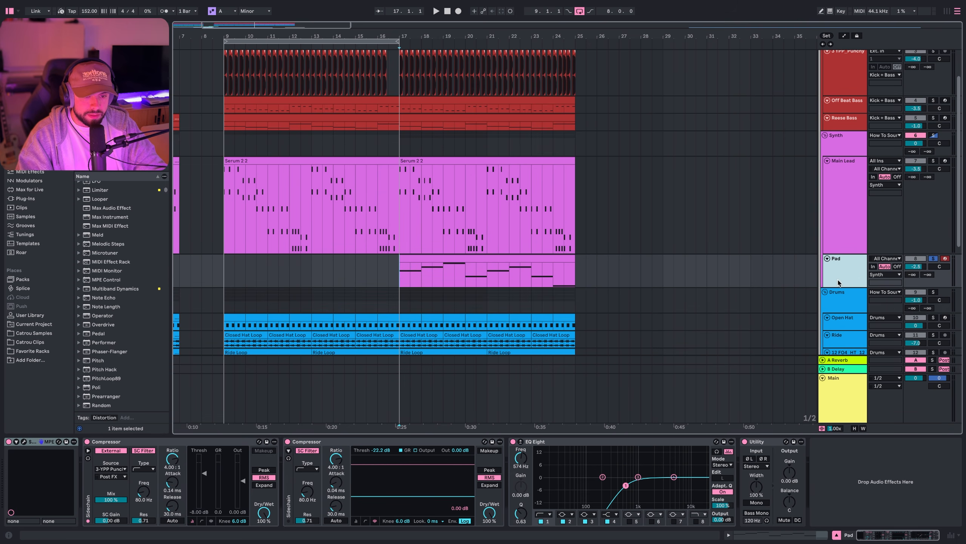
{"action": "key", "text": "space"}
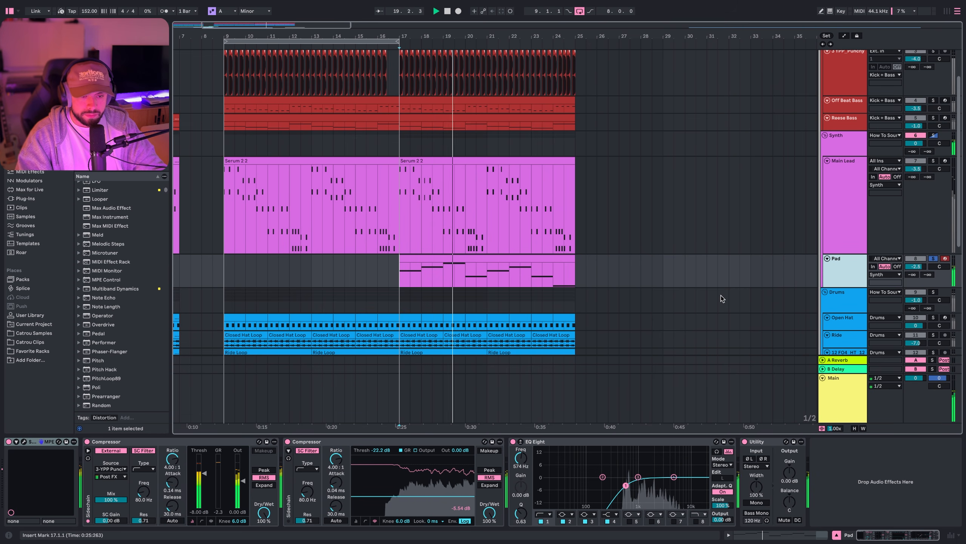
{"action": "key", "text": "space"}
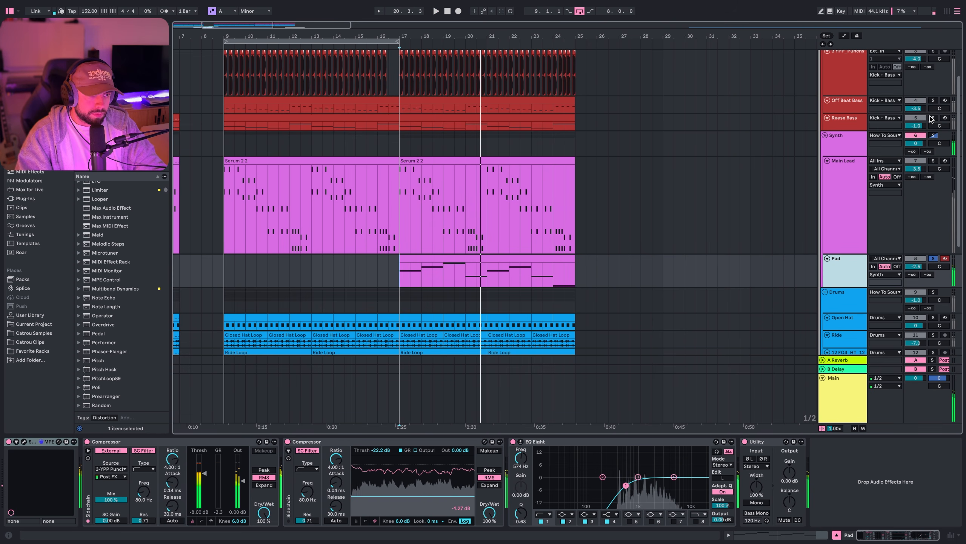
- Play the Pad from bar 17 with the Reese Bass soloed alongside, adding the Main Lead during playback
{"action": "left_click", "coordinate": [932, 118]}
{"action": "key", "text": "space"}
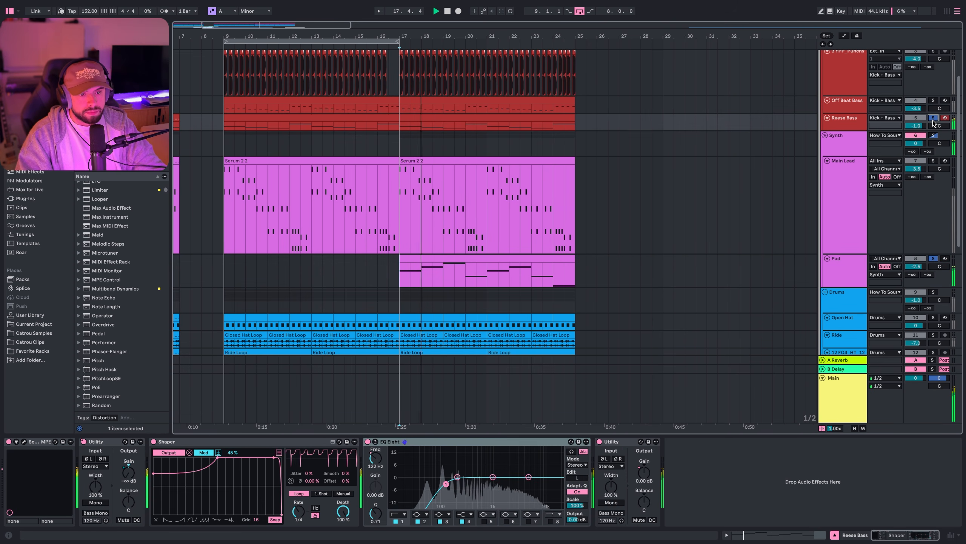
{"action": "left_click", "coordinate": [934, 162]}
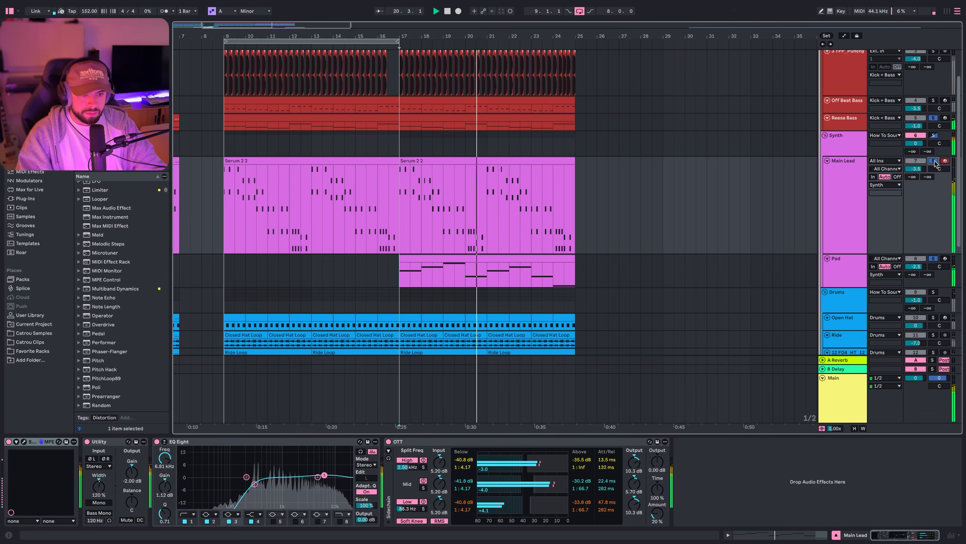
{"action": "left_click", "coordinate": [399, 270]}
{"action": "key", "text": "space"}
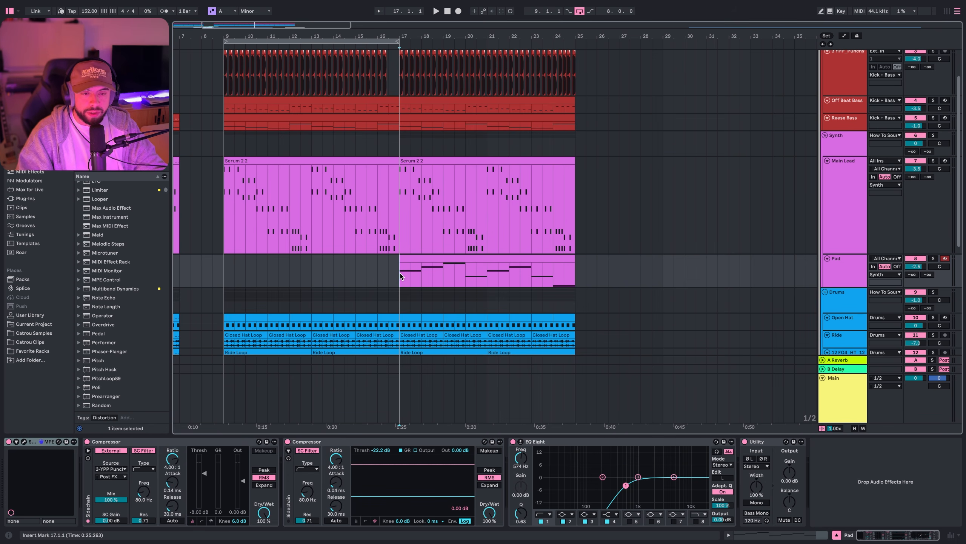
- Open the Pad's Serum 2 patch and examine its sub oscillator, wavetable oscillators, noise and filters
{"action": "left_click", "coordinate": [400, 273]}
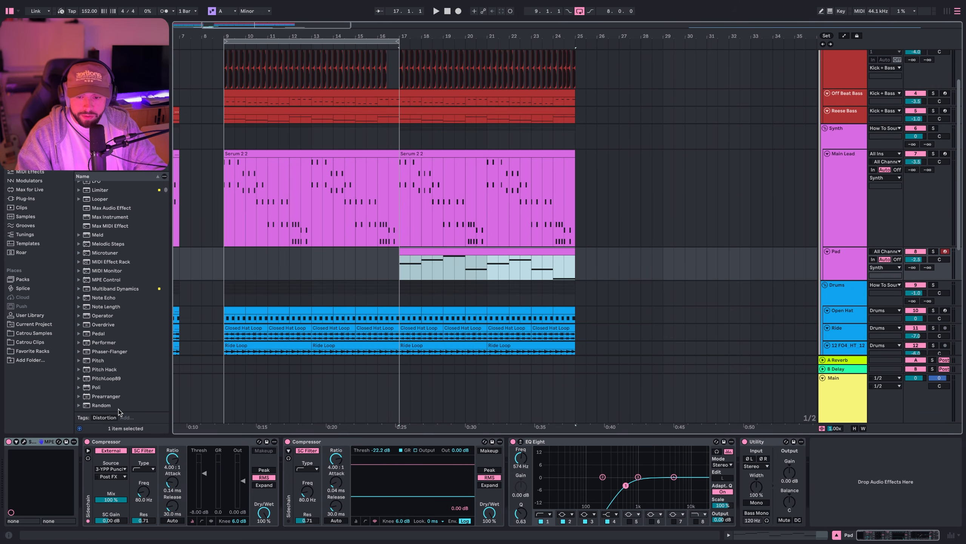
{"action": "left_click", "coordinate": [24, 441]}
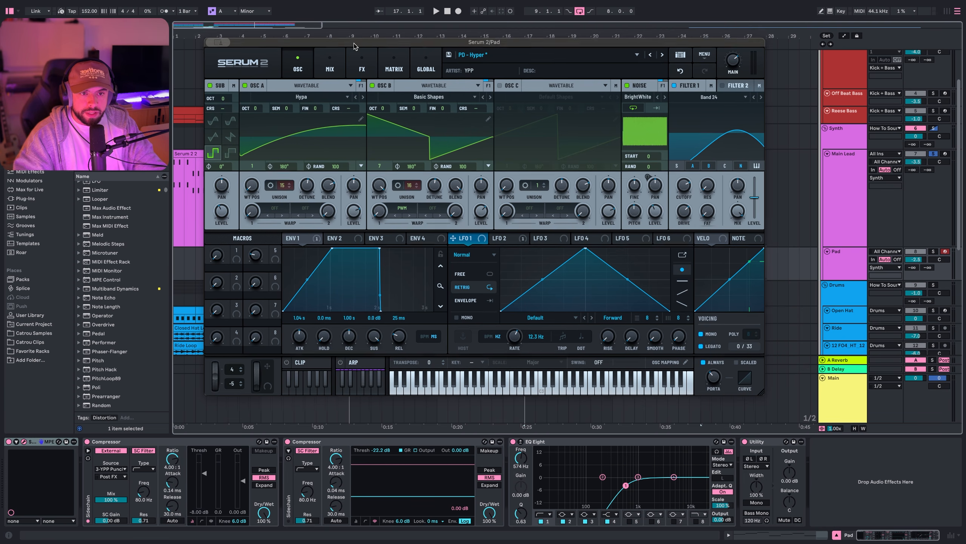
{"action": "left_click_drag", "start_coordinate": [353, 40], "coordinate": [359, 51]}
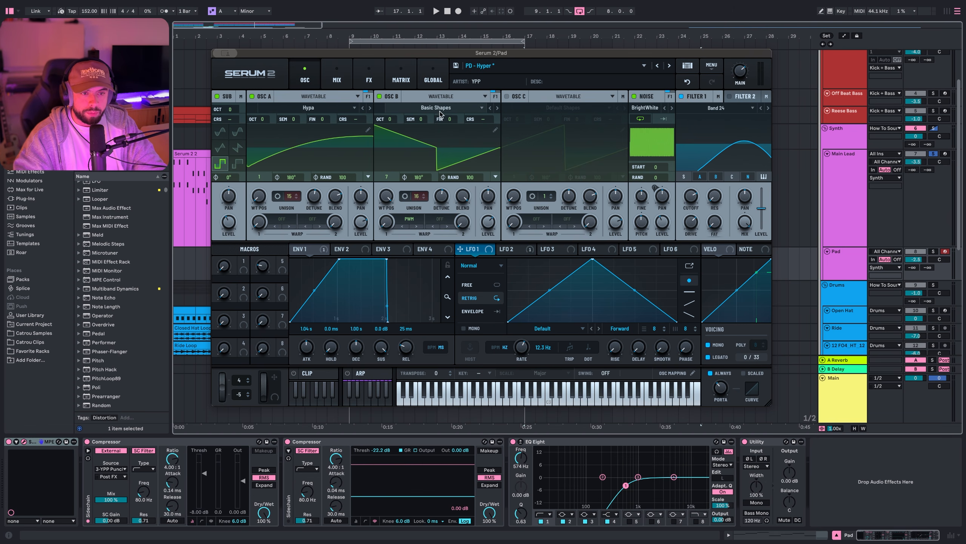
{"action": "left_click", "coordinate": [220, 165]}
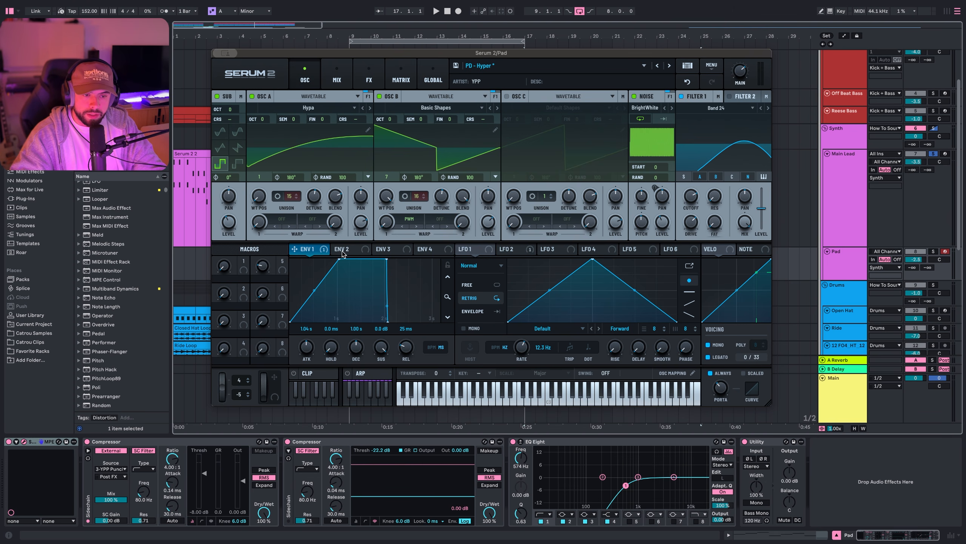
- View the Pad patch's LFO 2, then play the Pad from bar 17 and compare it with the noise oscillator off and on
{"action": "left_click", "coordinate": [529, 250]}
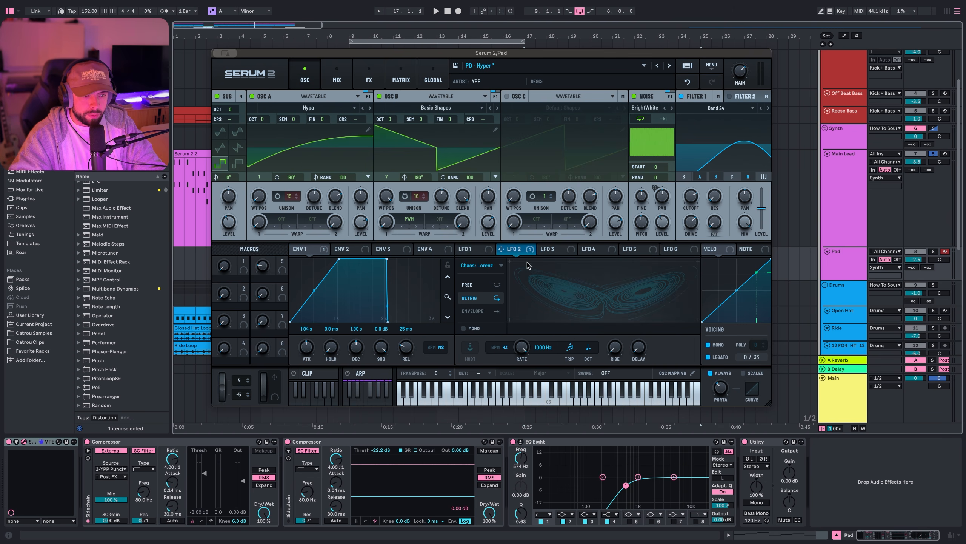
{"action": "key", "text": "space"}
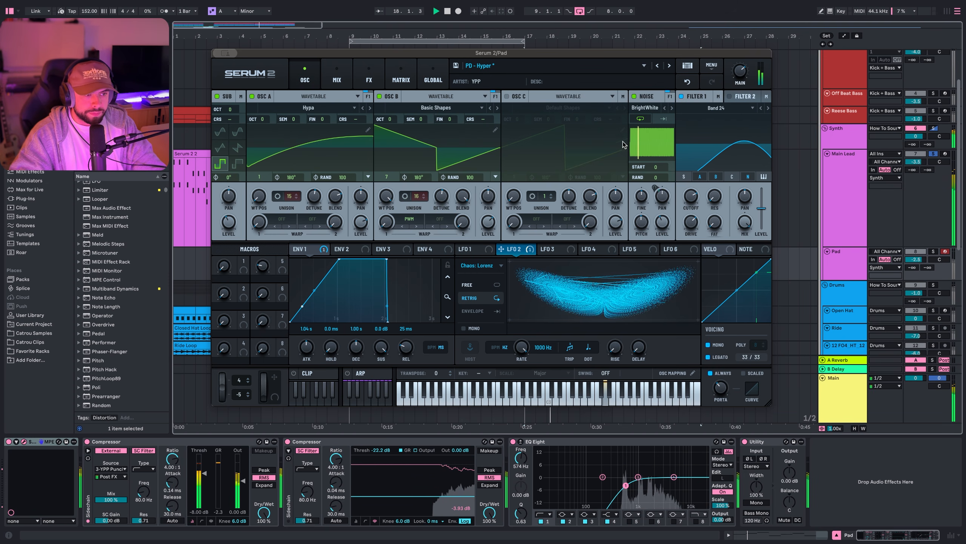
{"action": "left_click", "coordinate": [635, 97]}
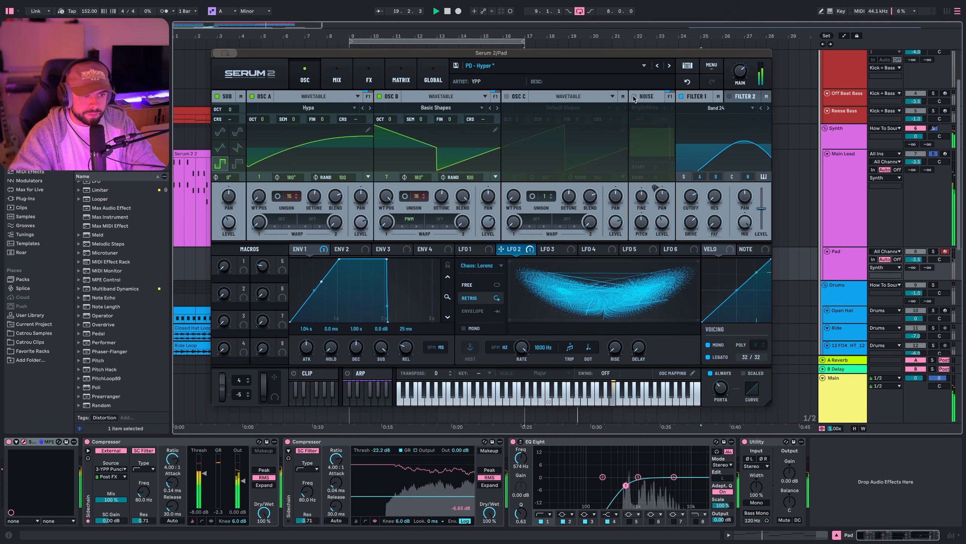
{"action": "left_click", "coordinate": [634, 97]}
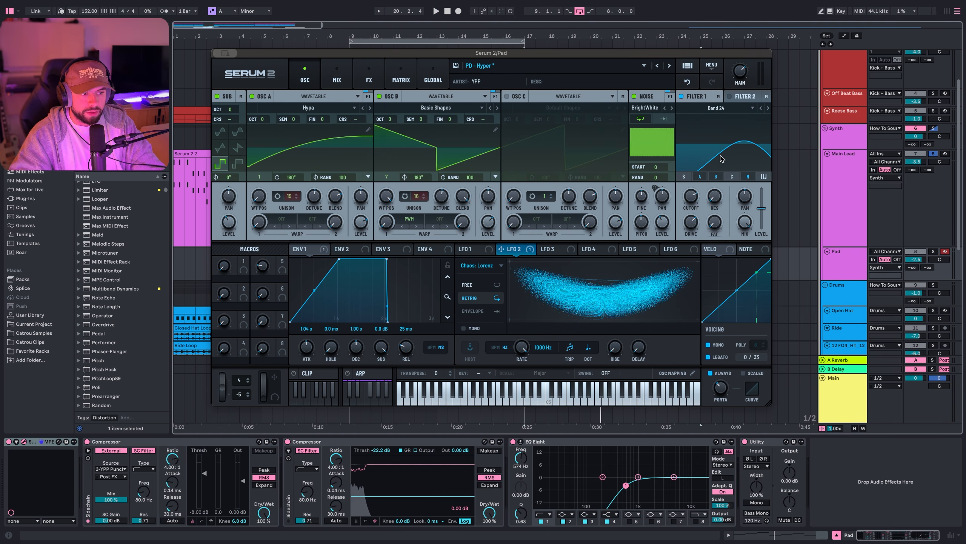
- Examine the Pad patch's effects chain from Hyper/Dimension through Equalizer, and close the Serum 2 window
{"action": "left_click", "coordinate": [369, 78]}
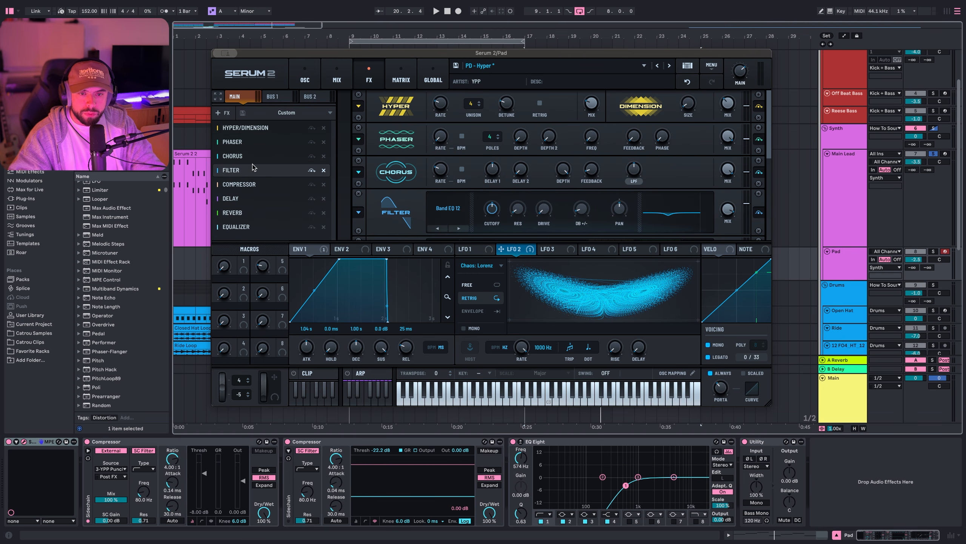
{"action": "scroll", "coordinate": [772, 166], "scroll_direction": "down", "scroll_amount": 3}
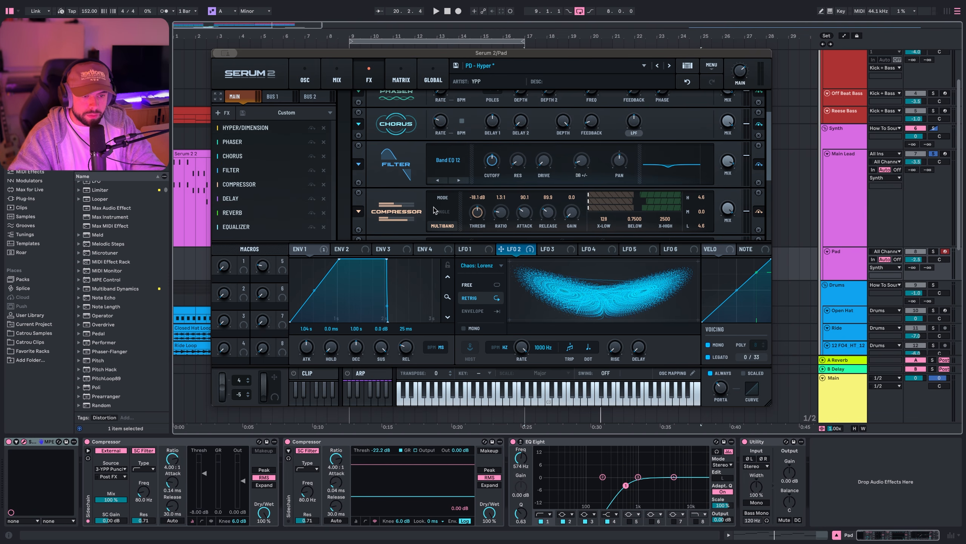
{"action": "scroll", "coordinate": [602, 207], "scroll_direction": "down", "scroll_amount": 3}
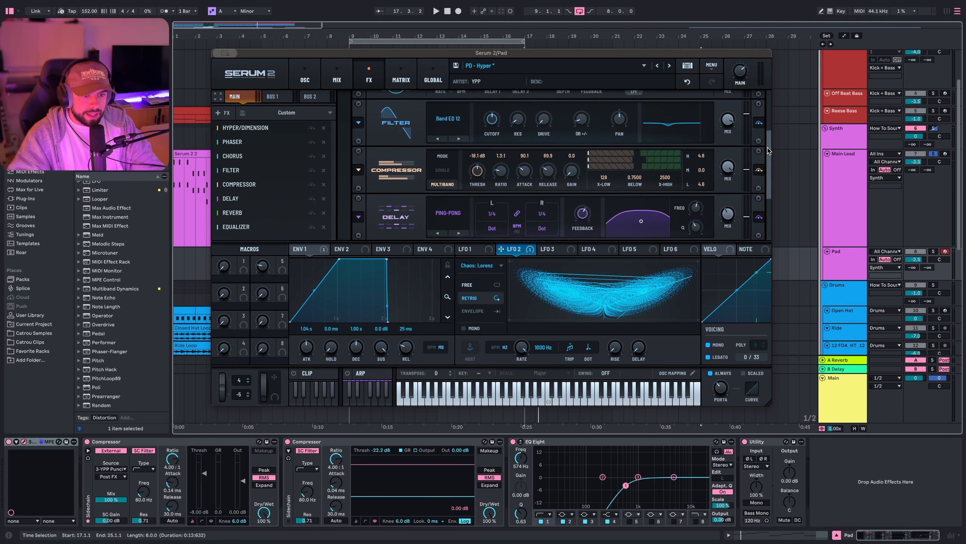
{"action": "scroll", "coordinate": [768, 150], "scroll_direction": "down", "scroll_amount": 6}
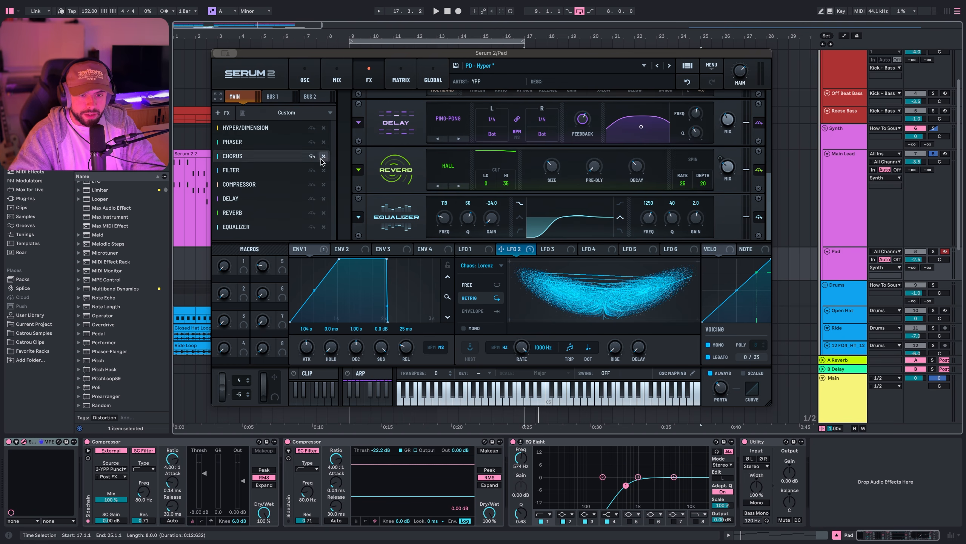
{"action": "left_click", "coordinate": [216, 53]}
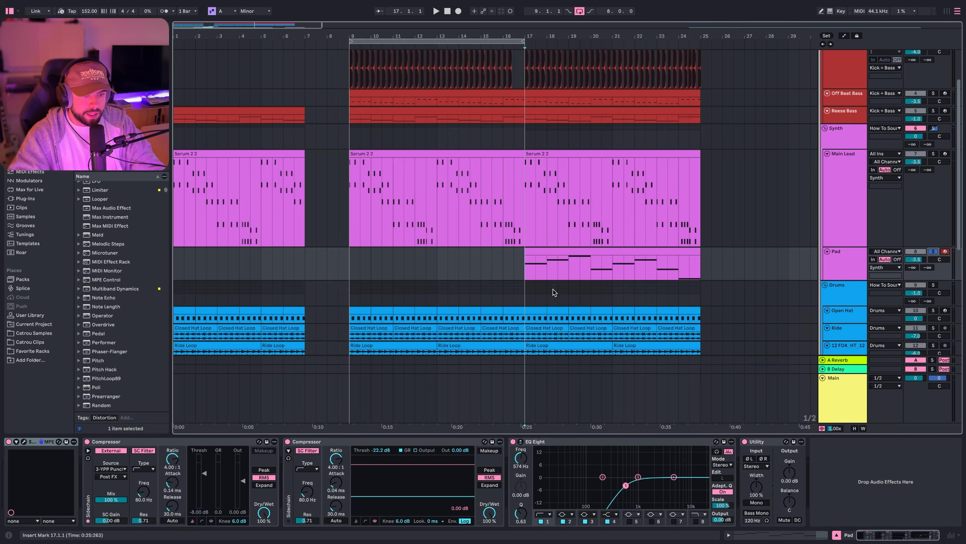
- Play the soloed Pad from bar 17 while viewing its notes in the arrangement
{"action": "scroll", "coordinate": [548, 290], "scroll_direction": "right", "scroll_amount": 5}
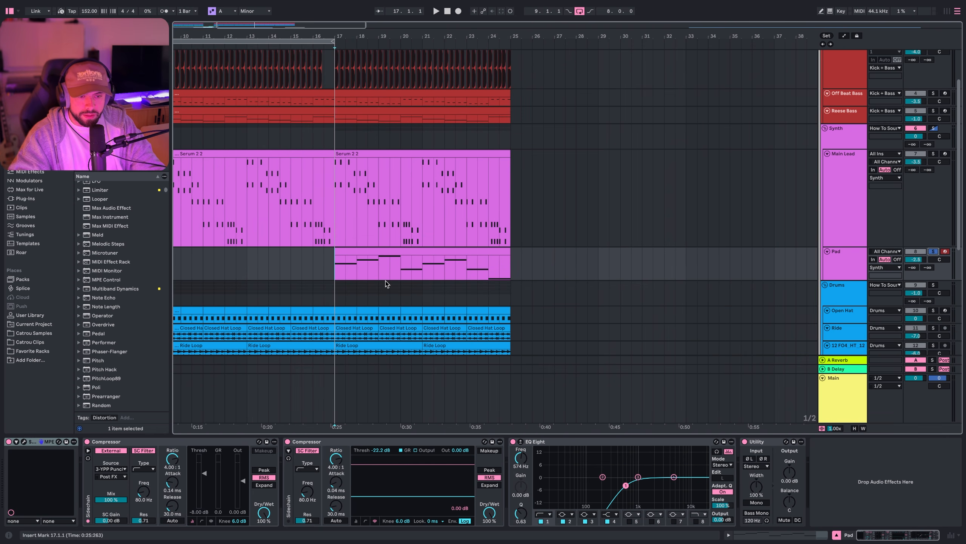
{"action": "scroll", "coordinate": [385, 281], "scroll_direction": "left", "scroll_amount": 4}
{"action": "key", "text": "space"}
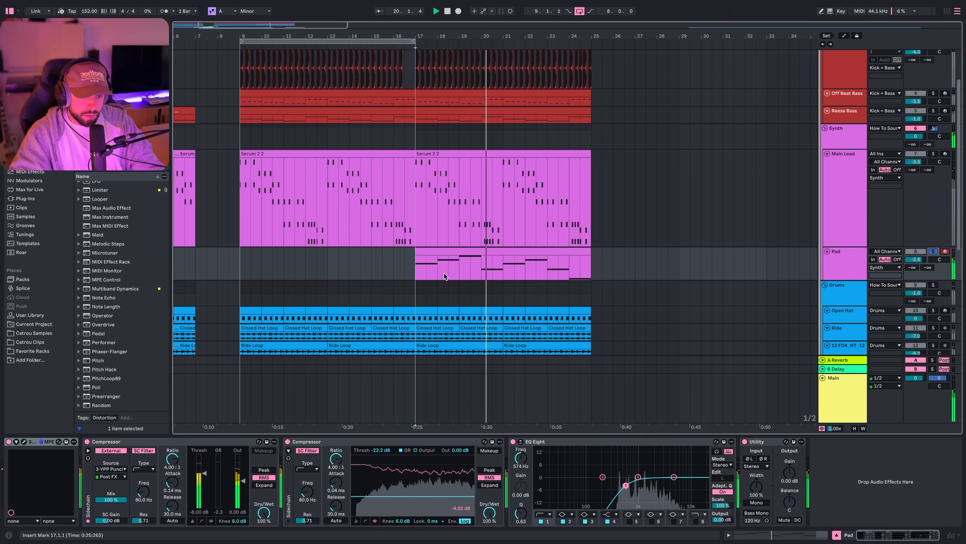
{"action": "key", "text": "space"}
- Inspect the Pad's two compressors and EQ Eight, comparing the sound with the second Compressor bypassed and enabled during playback
{"action": "left_click", "coordinate": [118, 442]}
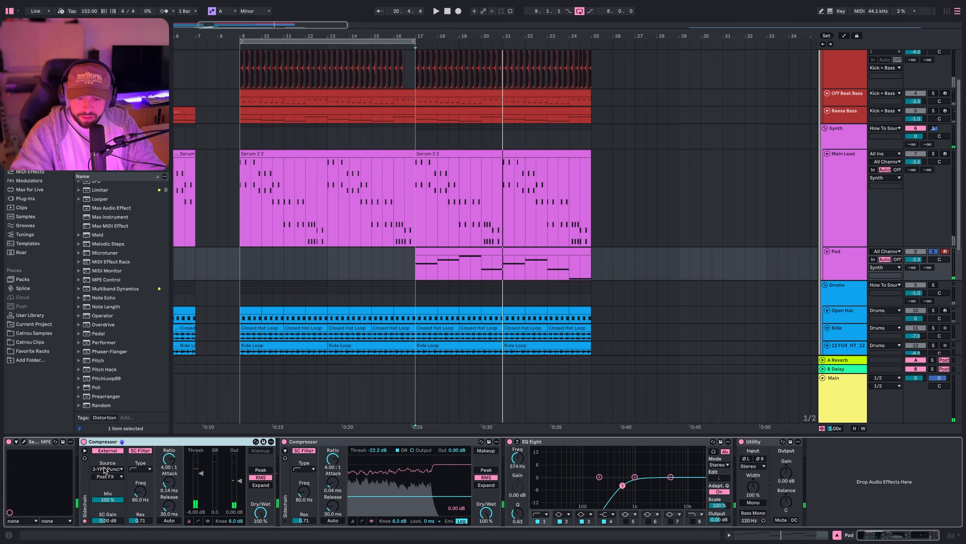
{"action": "left_click", "coordinate": [368, 524]}
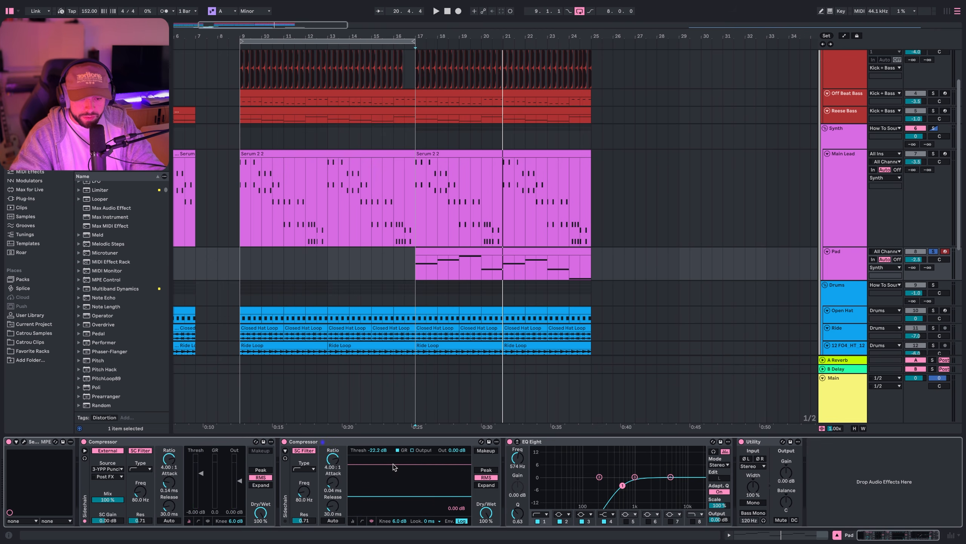
{"action": "key", "text": "space"}
{"action": "left_click", "coordinate": [284, 442]}
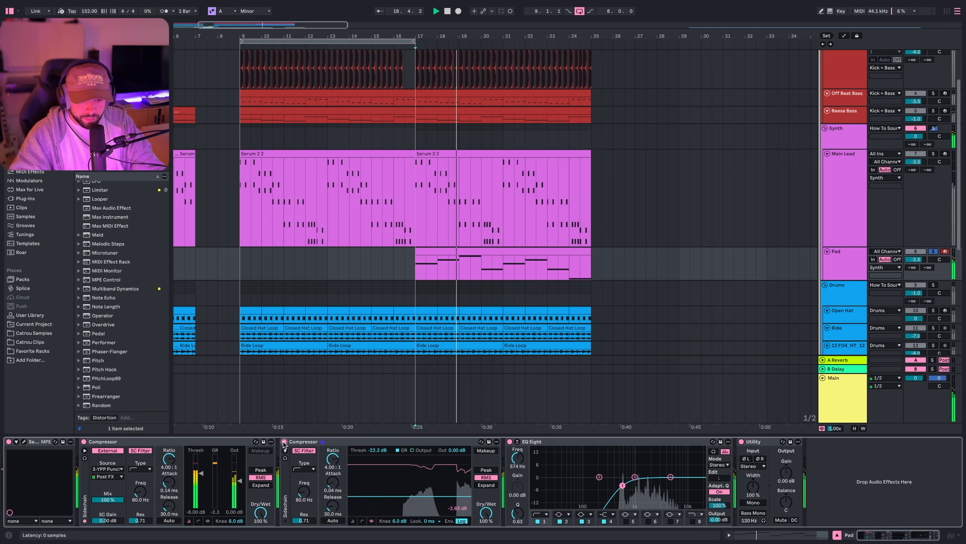
{"action": "left_click", "coordinate": [285, 442]}
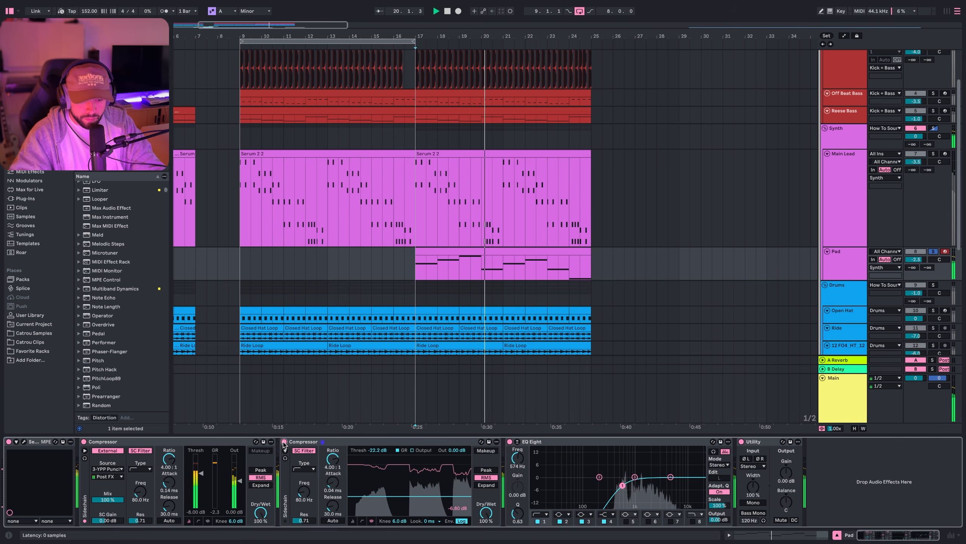
{"action": "key", "text": "space"}
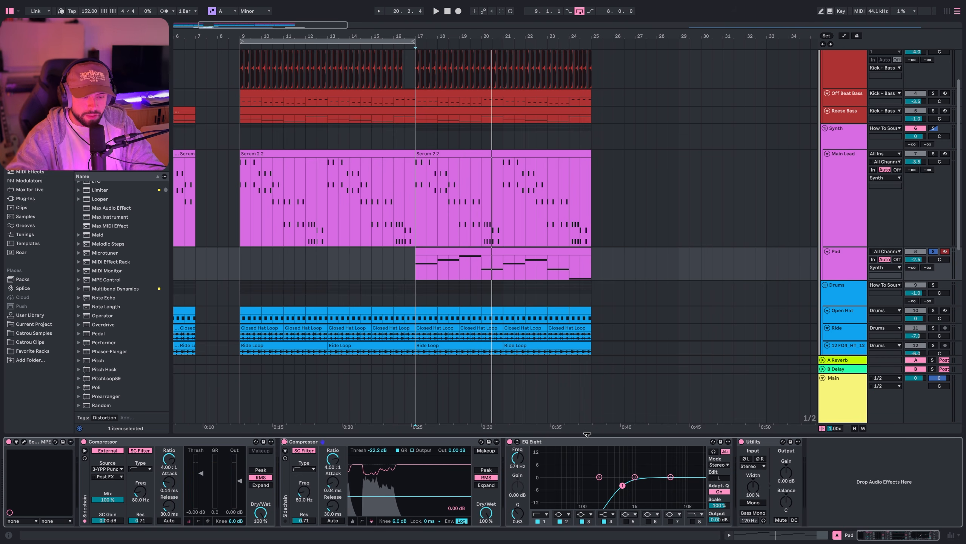
{"action": "left_click", "coordinate": [646, 452]}
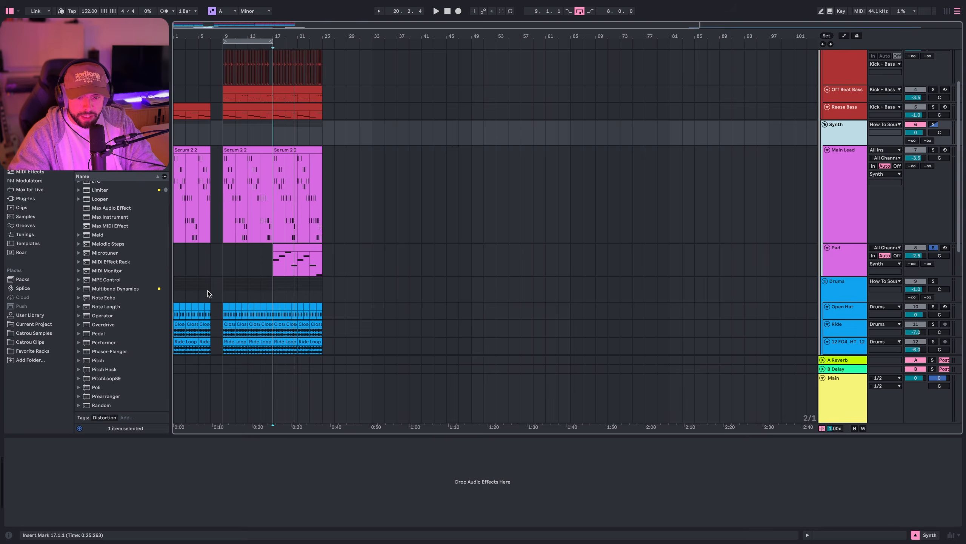
- Go to the Drums group and audition the Open Hat track soloed from bar 9, showing its sampler and effects
{"action": "scroll", "coordinate": [208, 290], "scroll_direction": "up", "scroll_amount": 5}
{"action": "scroll", "coordinate": [221, 290], "scroll_direction": "up", "scroll_amount": 3}
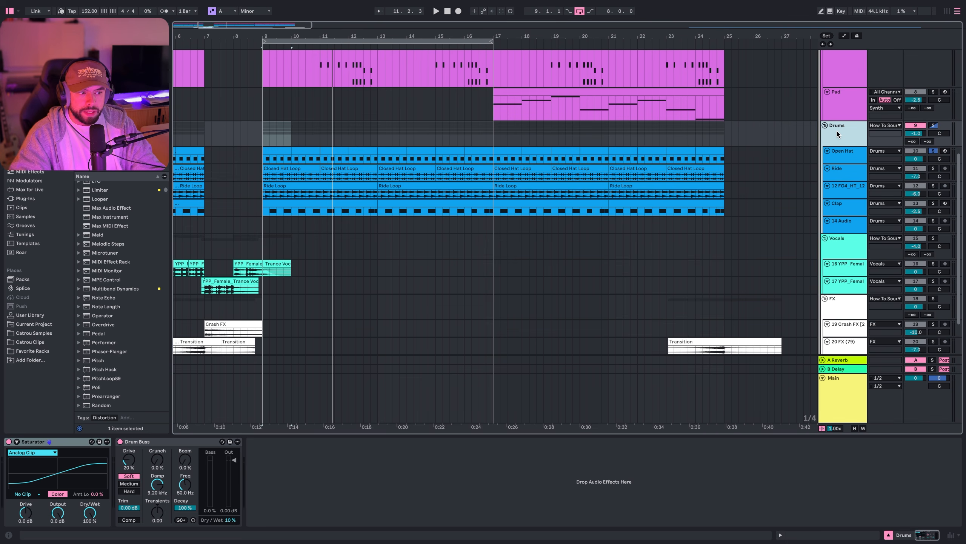
{"action": "left_click", "coordinate": [840, 150]}
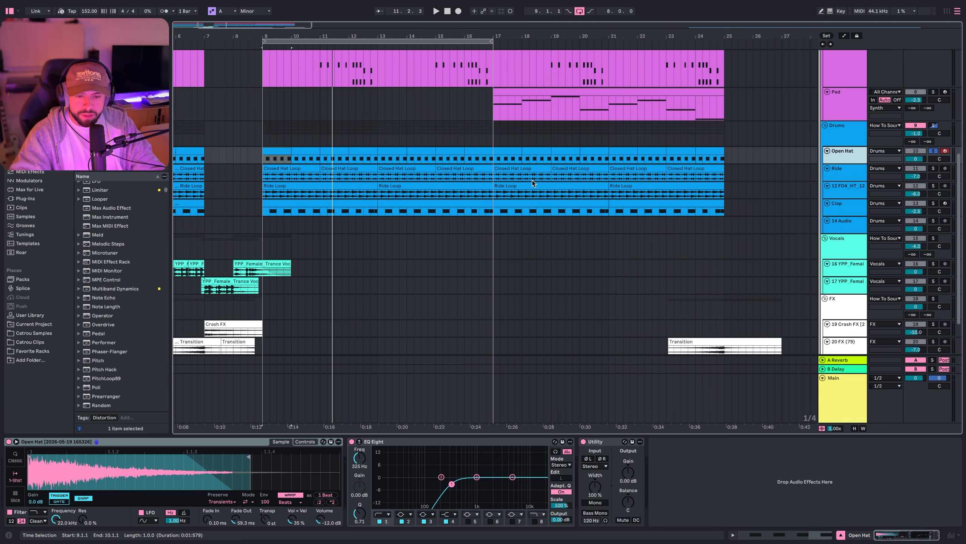
{"action": "key", "text": "space"}
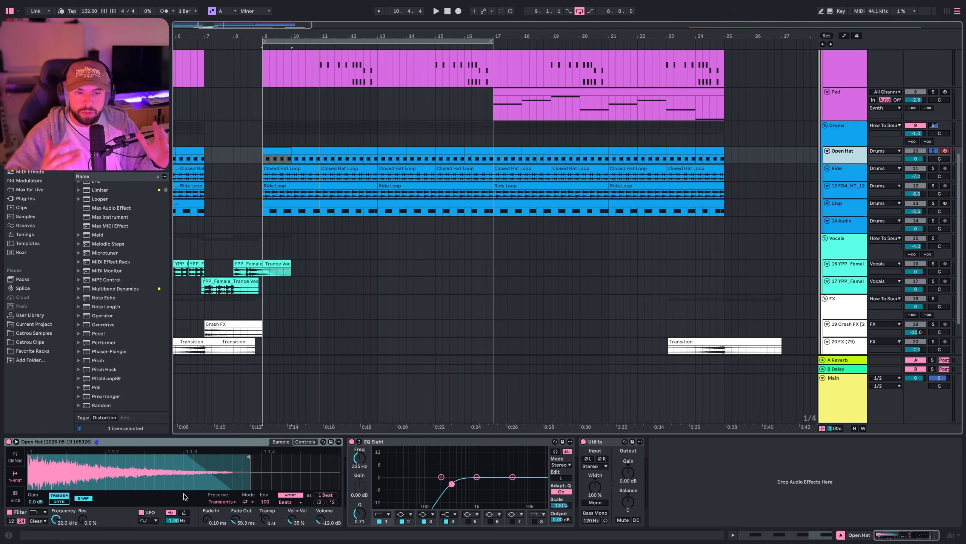
- Play the Ride track's closed hat loop soloed from bar 9, adding the Open Hat during playback
{"action": "key", "text": "Down"}
{"action": "key", "text": "space"}
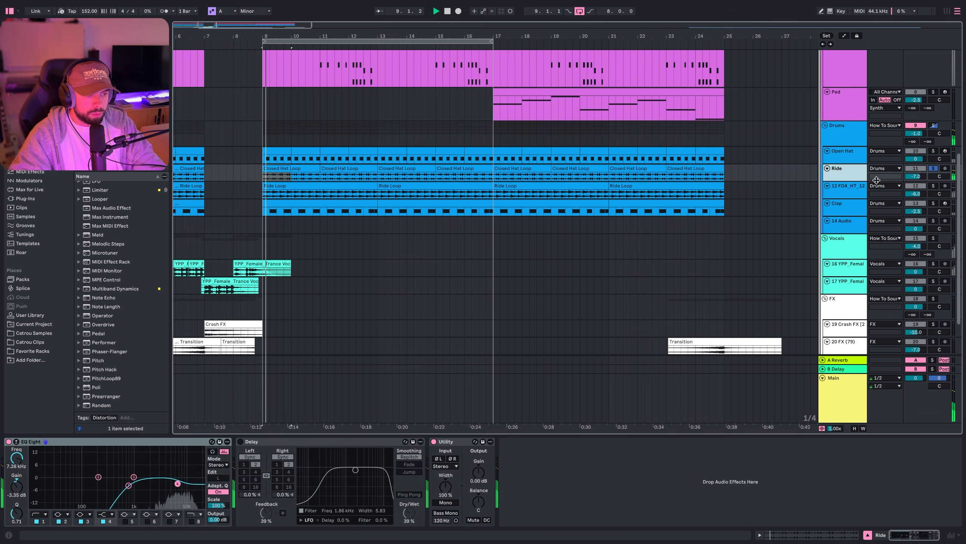
{"action": "left_click", "coordinate": [933, 151]}
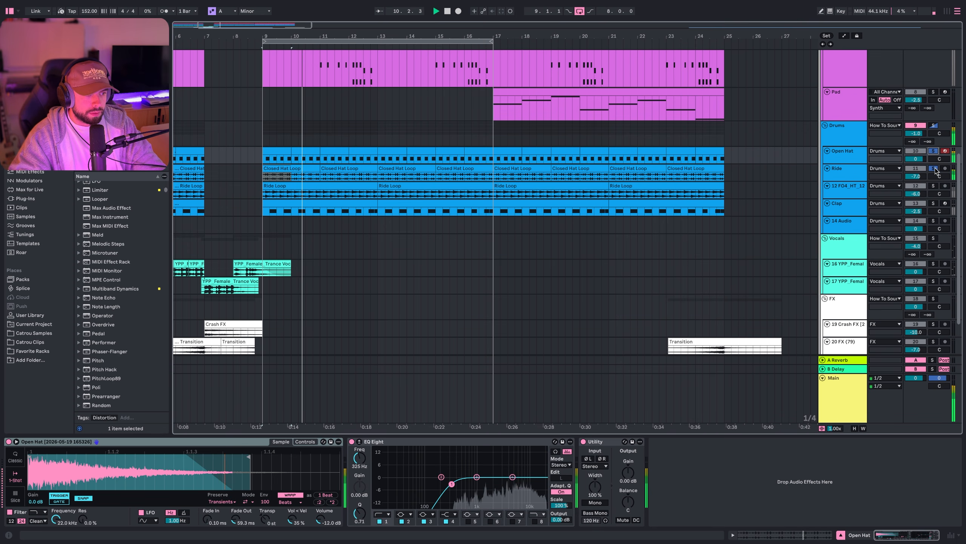
- Play the top rides track (track 12) soloed from bar 9, adding the Open Hat and Ride tracks during playback
{"action": "left_click", "coordinate": [934, 186]}
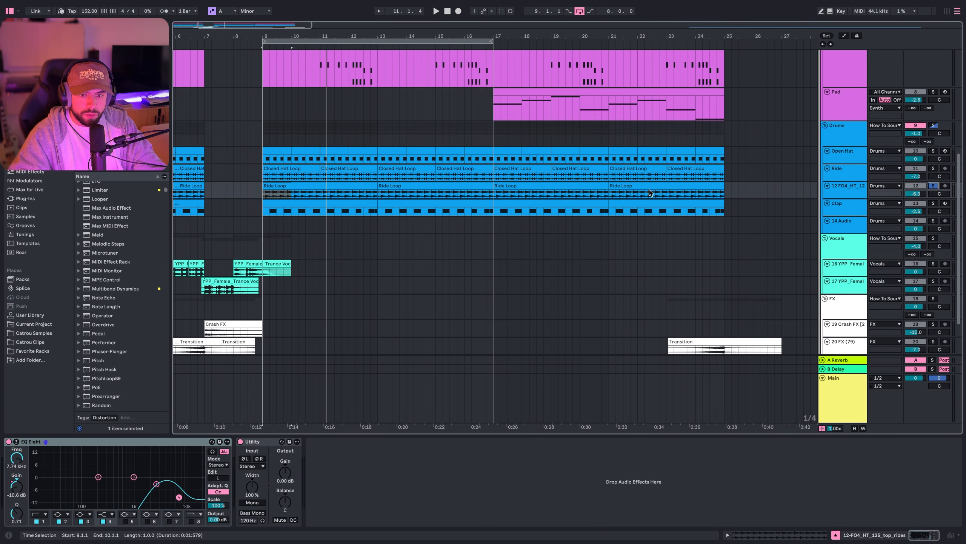
{"action": "key", "text": "space"}
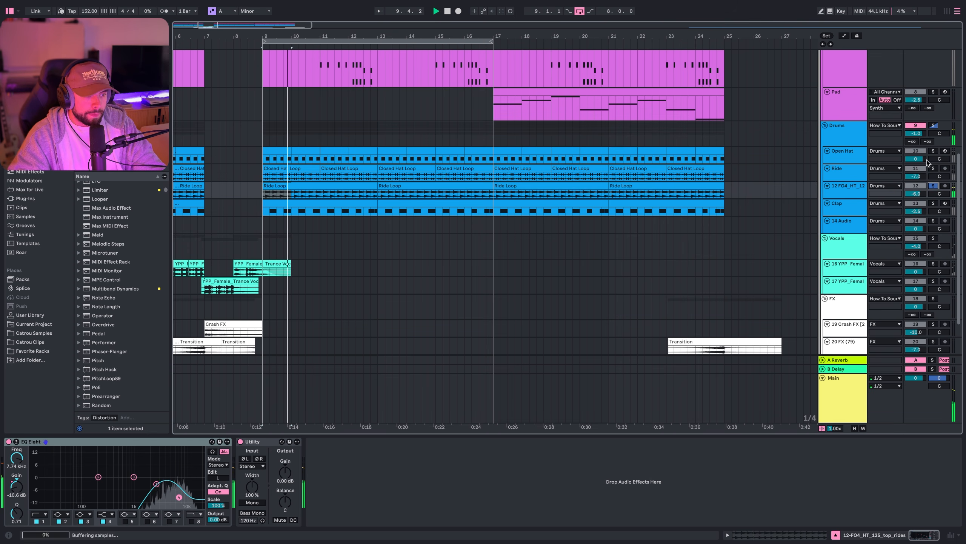
{"action": "left_click", "coordinate": [933, 151], "text": "ctrl"}
{"action": "left_click", "coordinate": [933, 168], "text": "ctrl"}
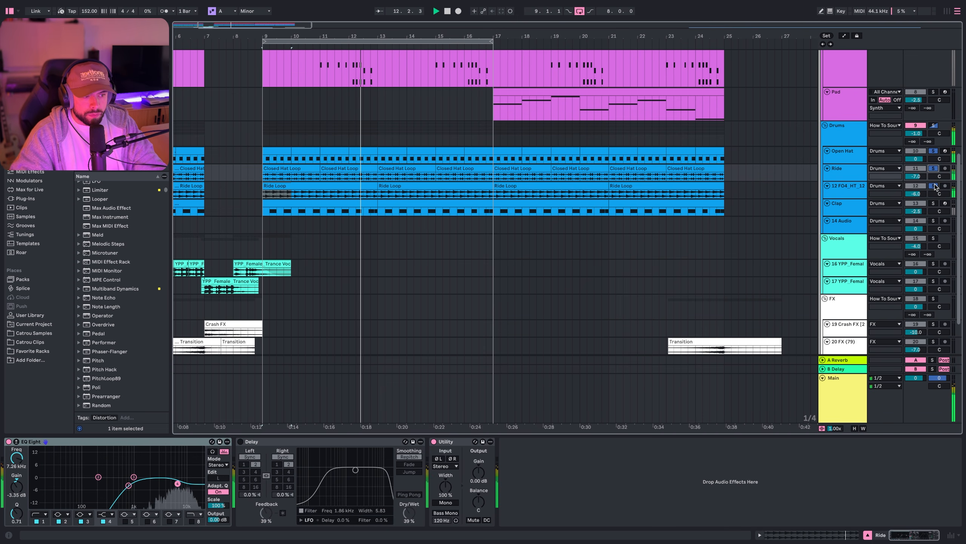
- Solo and play the Clap track from bar 9, and inspect its Reverb and EQ Eight
{"action": "left_click", "coordinate": [933, 203]}
{"action": "key", "text": "space"}
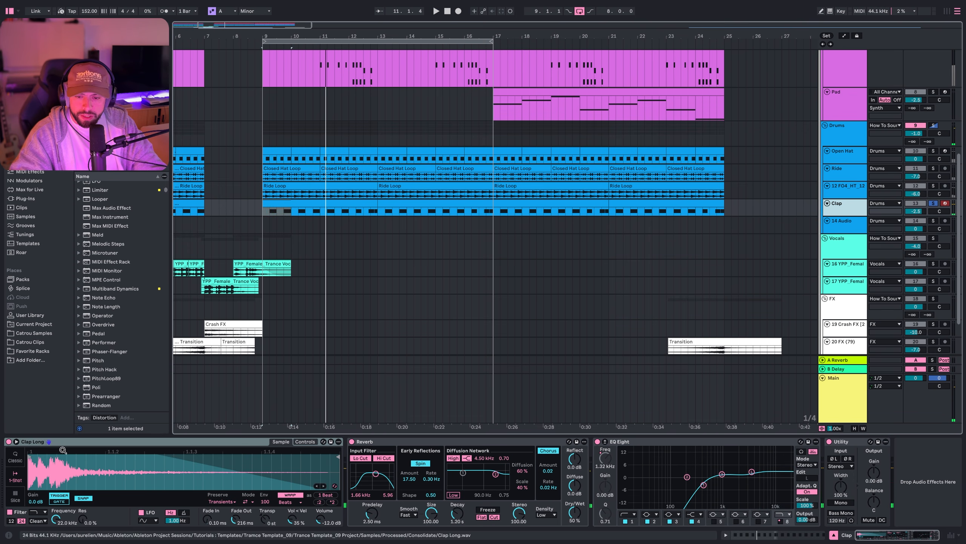
{"action": "key", "text": "space"}
{"action": "left_click", "coordinate": [355, 443]}
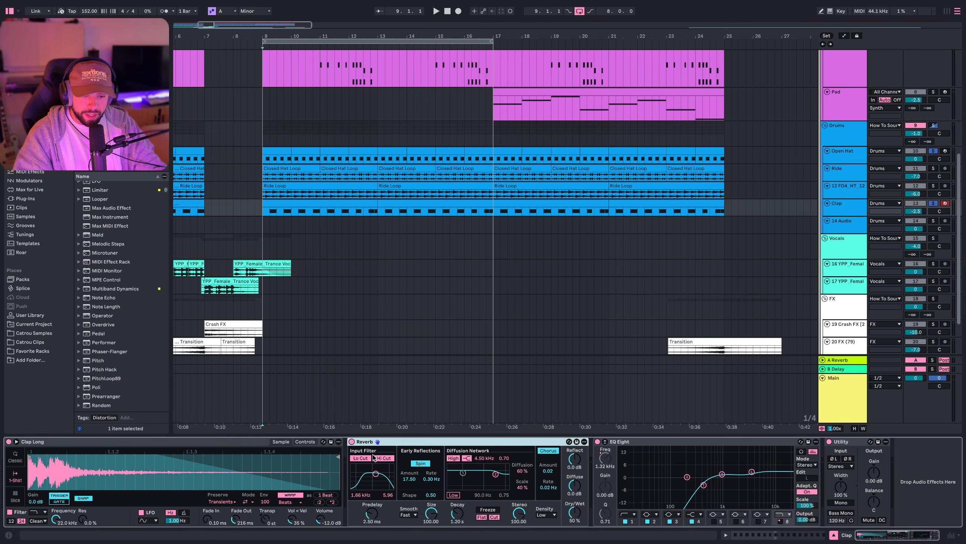
{"action": "left_click", "coordinate": [639, 442]}
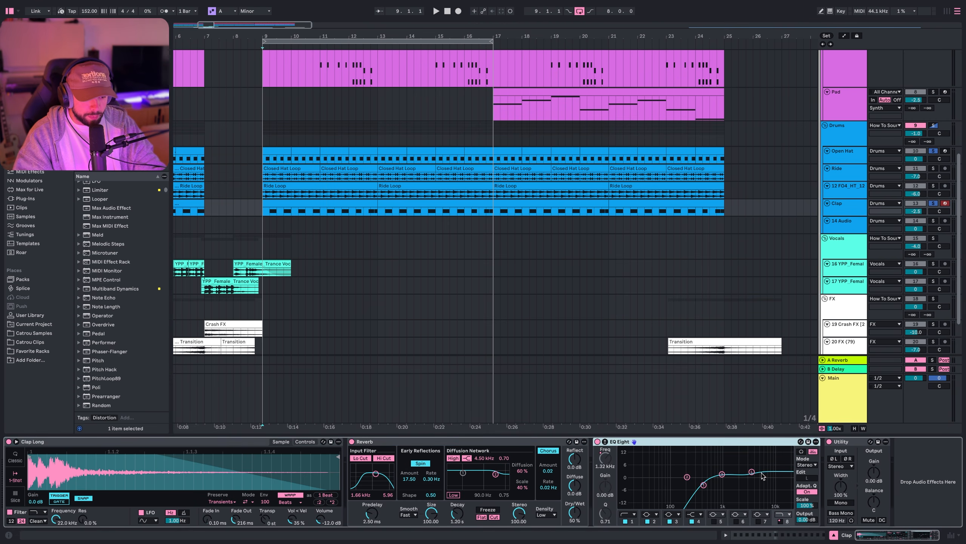
- Add the top rides and Ride tracks to the soloed Open Hat and Clap, and play the drums together from bar 9
{"action": "left_click", "coordinate": [933, 186], "text": "super"}
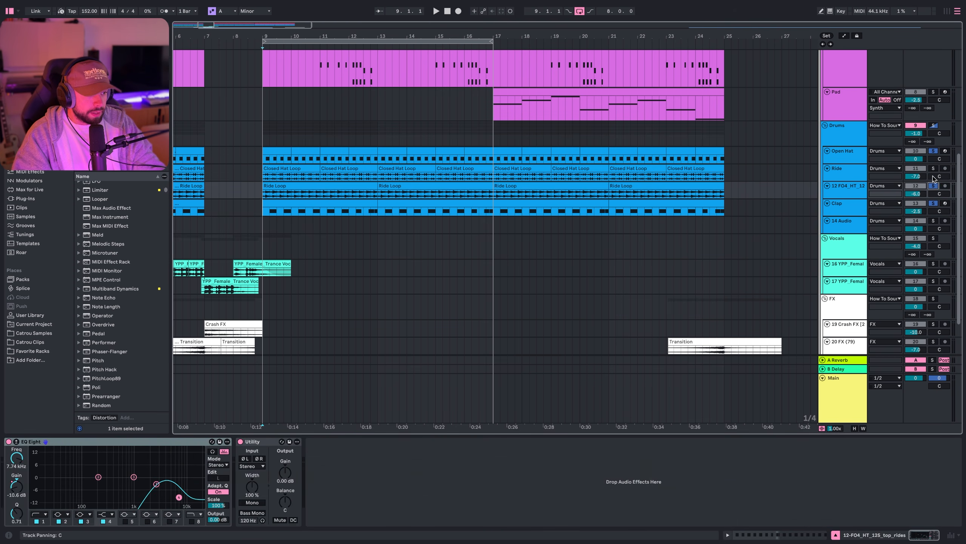
{"action": "left_click", "coordinate": [933, 169], "text": "super"}
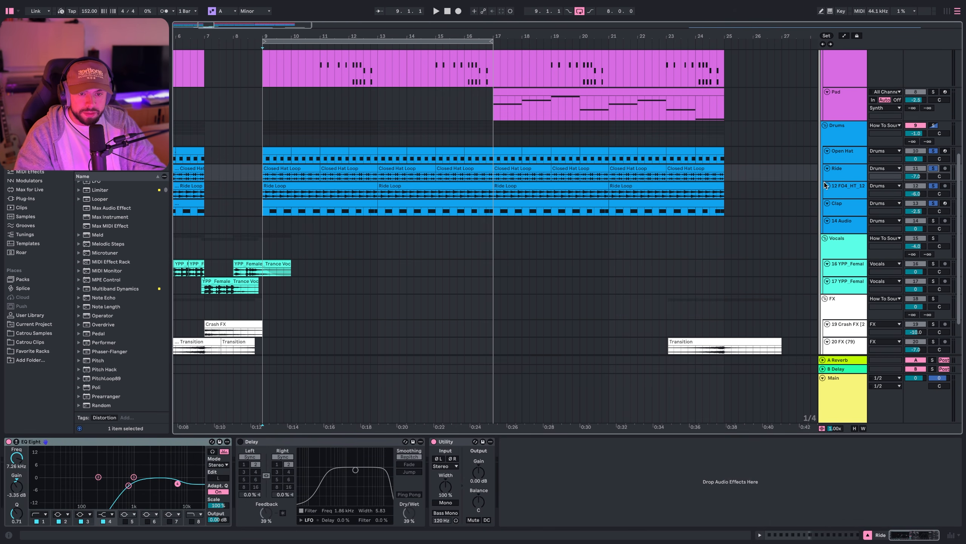
{"action": "key", "text": "space"}
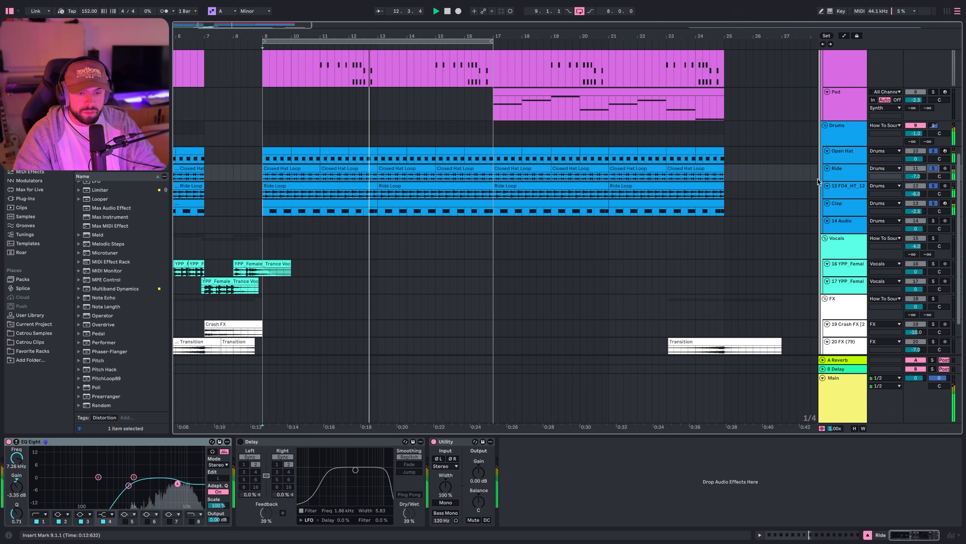
{"action": "key", "text": "space"}
- Inspect the Drums group's Saturator and Drum Buss, and compare the soloed drums from bar 9 with both effects bypassed and enabled
{"action": "double_click", "coordinate": [846, 133]}
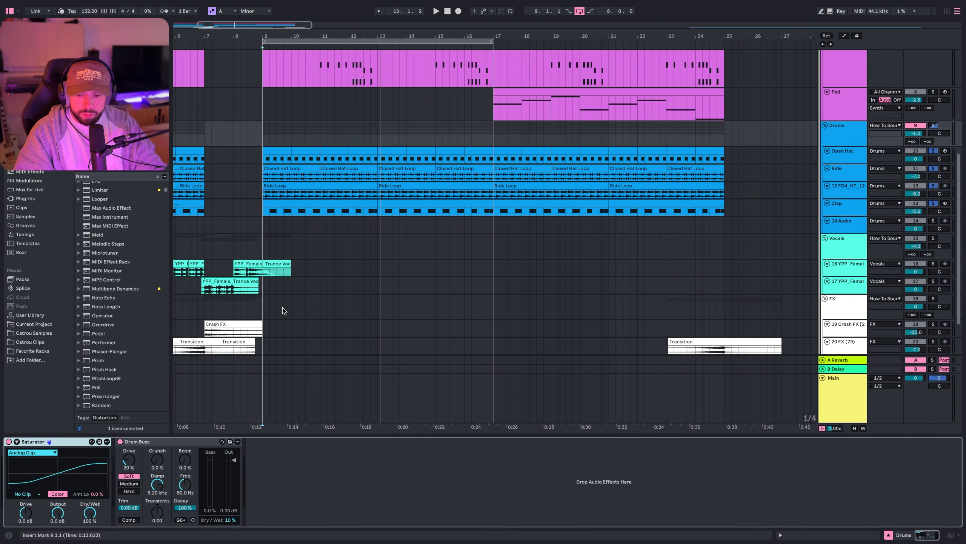
{"action": "left_click", "coordinate": [176, 444]}
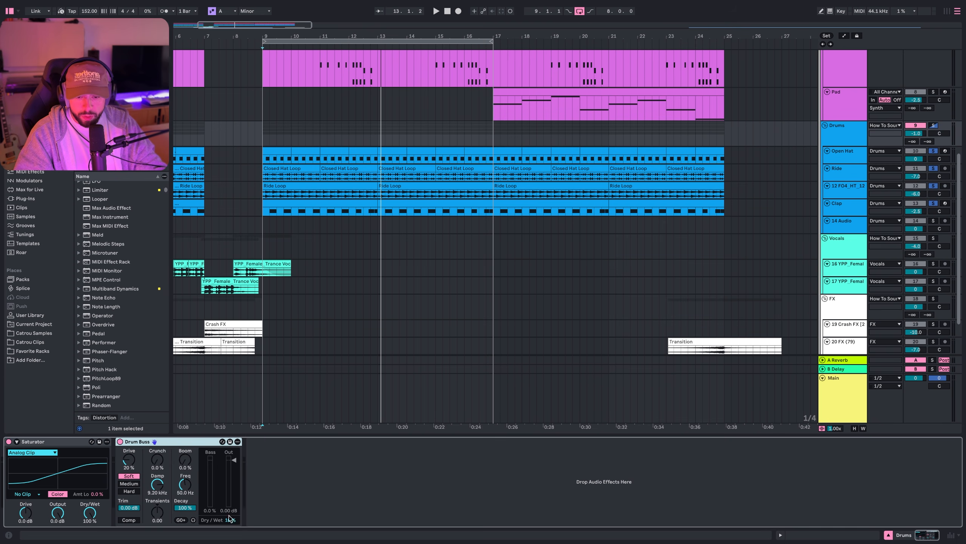
{"action": "left_click", "coordinate": [77, 441], "text": "shift"}
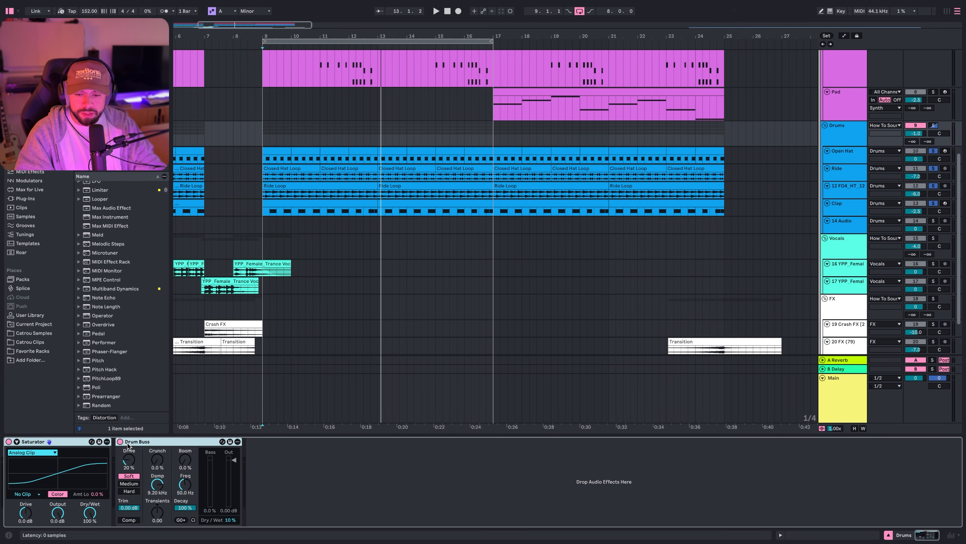
{"action": "key", "text": "space"}
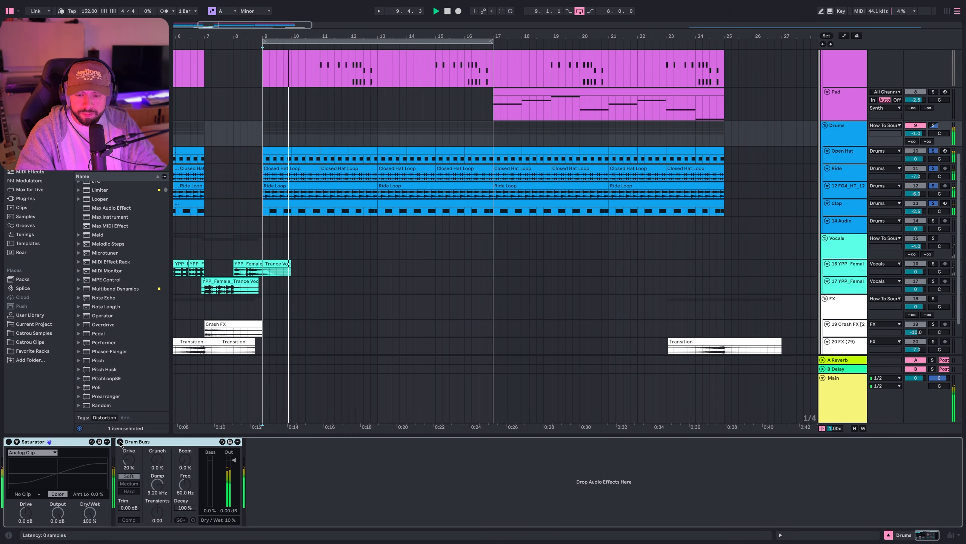
{"action": "left_click", "coordinate": [120, 441]}
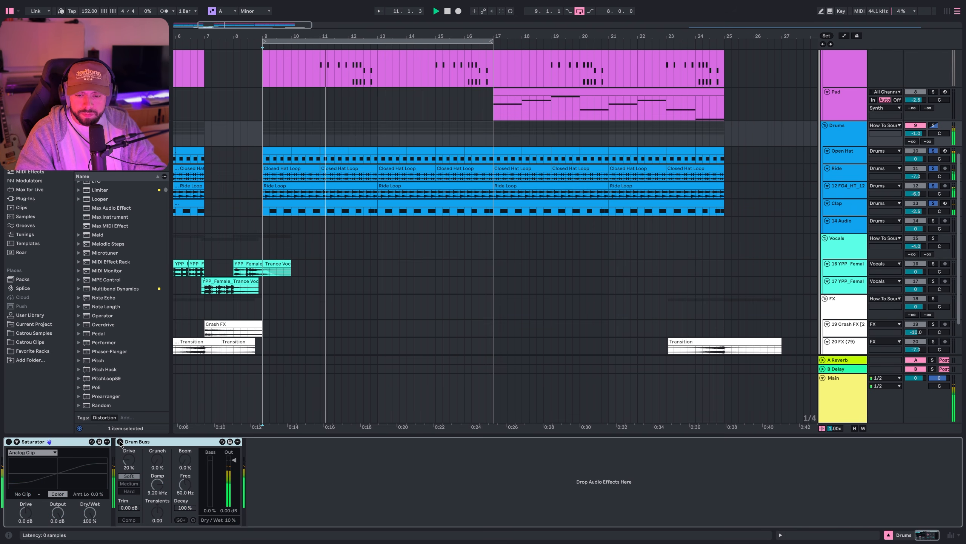
{"action": "left_click", "coordinate": [120, 441]}
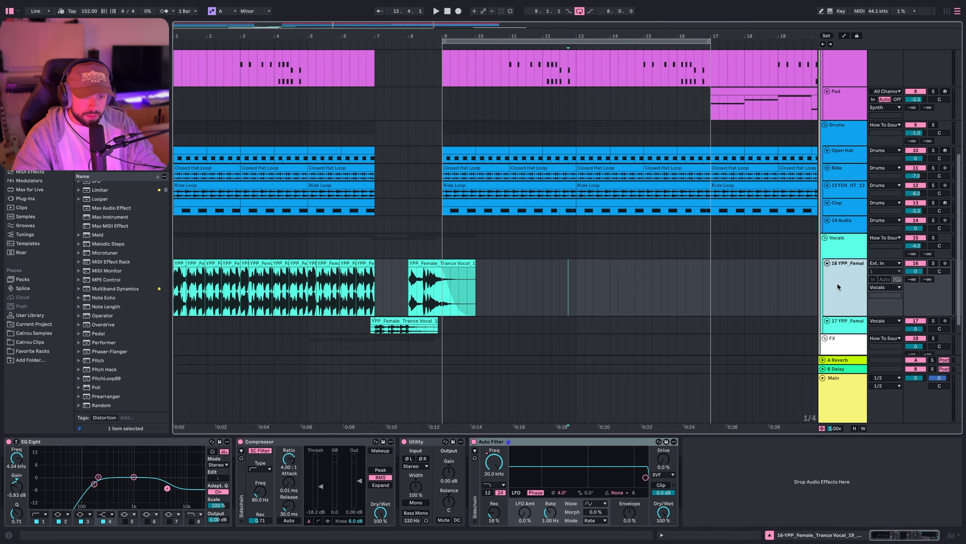
- Select bars 7 to 9 of the female trance vocal clip on track 17
{"action": "scroll", "coordinate": [419, 346], "scroll_direction": "down", "scroll_amount": 1}
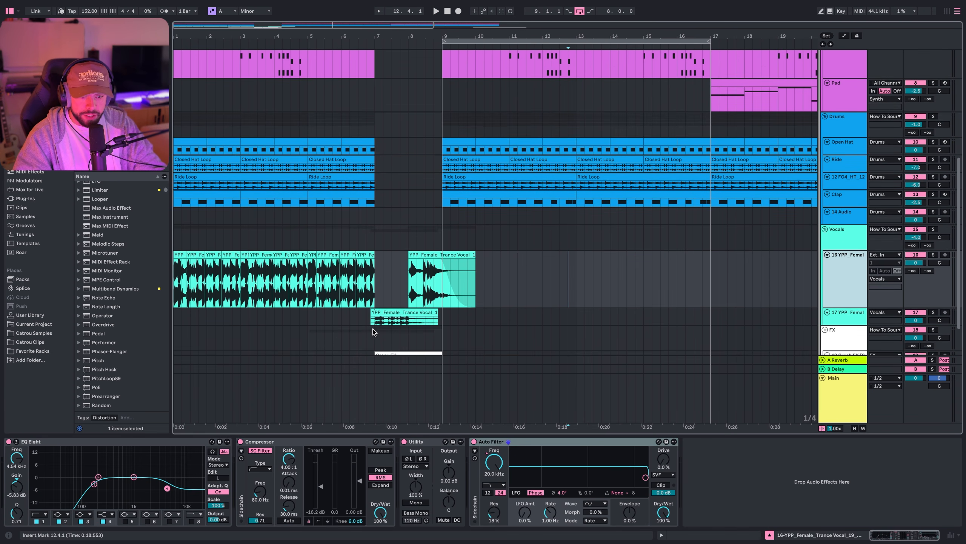
{"action": "left_click", "coordinate": [372, 326]}
{"action": "left_click", "coordinate": [372, 321]}
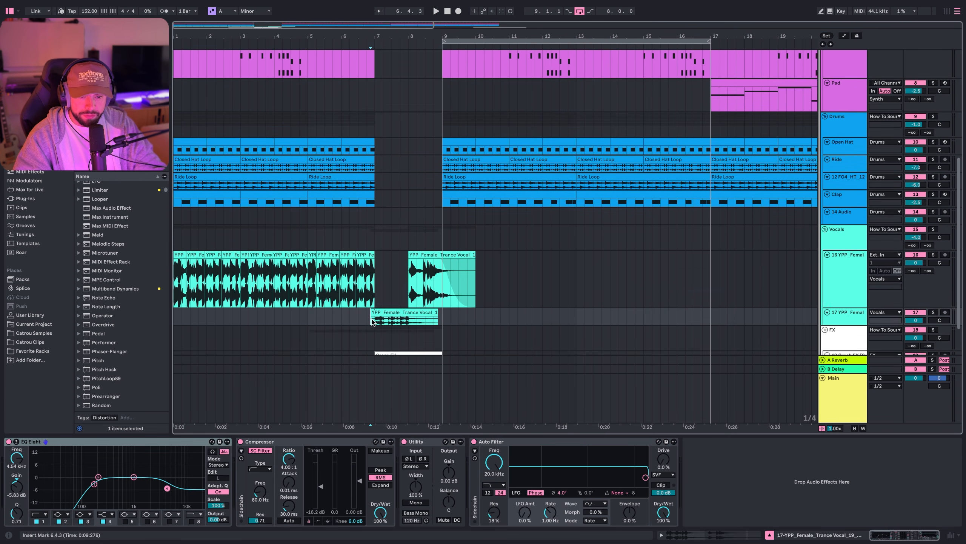
{"action": "left_click_drag", "start_coordinate": [372, 320], "coordinate": [403, 324]}
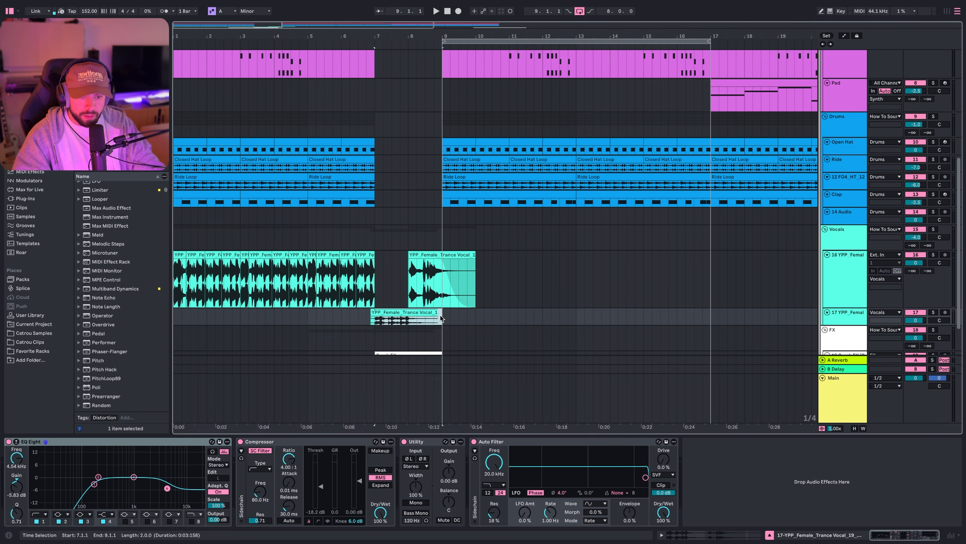
- Solo the Vocals group and play the vocal clips from bar 7
{"action": "left_click", "coordinate": [920, 235]}
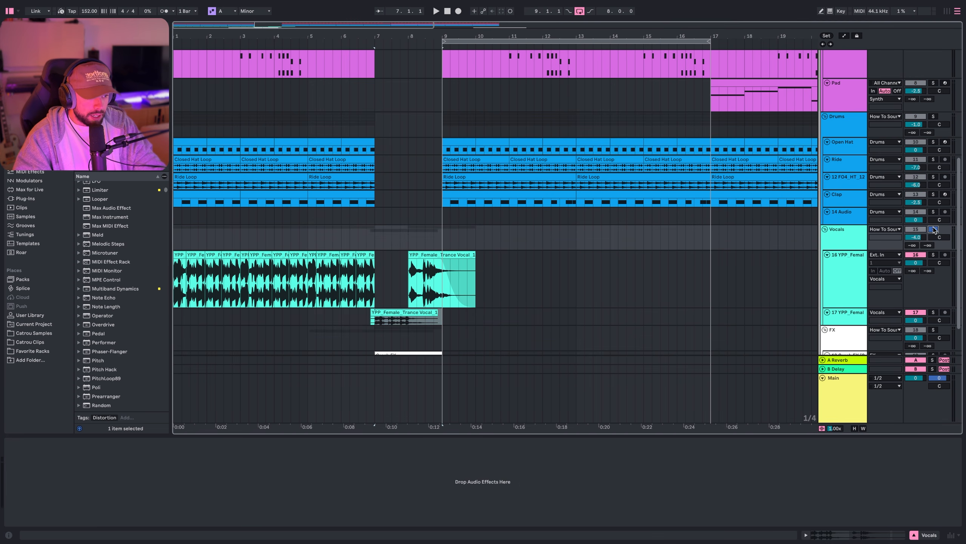
{"action": "left_click", "coordinate": [377, 268]}
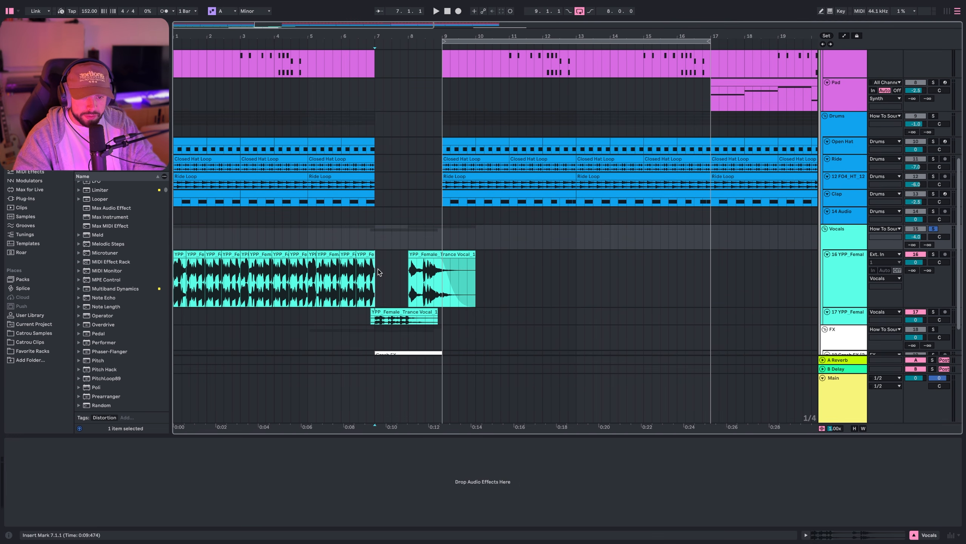
{"action": "key", "text": "space"}
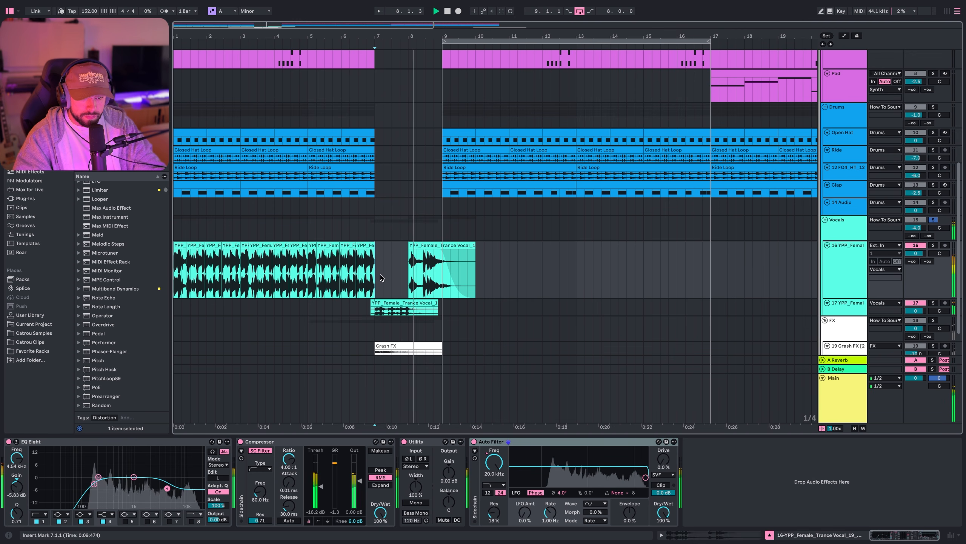
{"action": "key", "text": "space"}
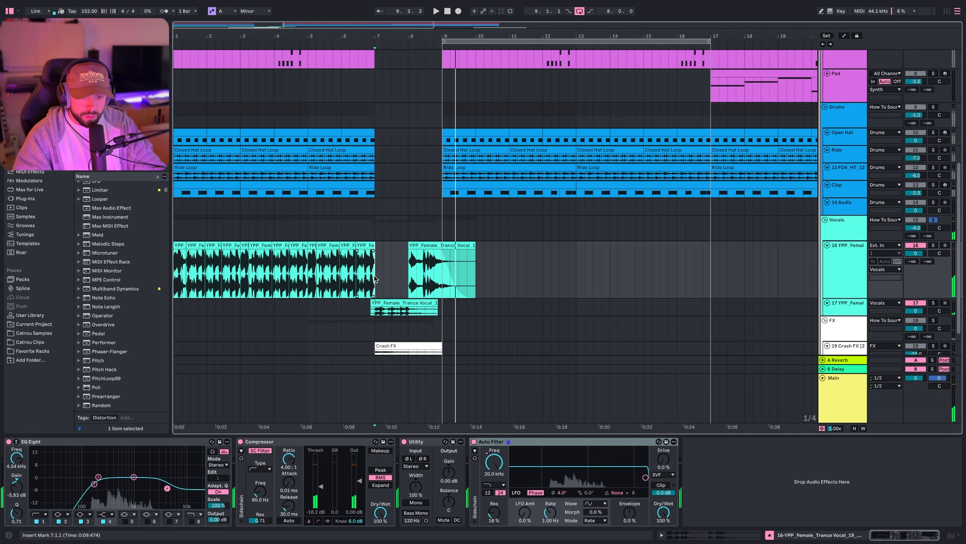
- Select the chopped vocal clips on track 16 from bar 1 and show the Auto Filter's Frequency automation
{"action": "scroll", "coordinate": [374, 280], "scroll_direction": "down", "scroll_amount": 3}
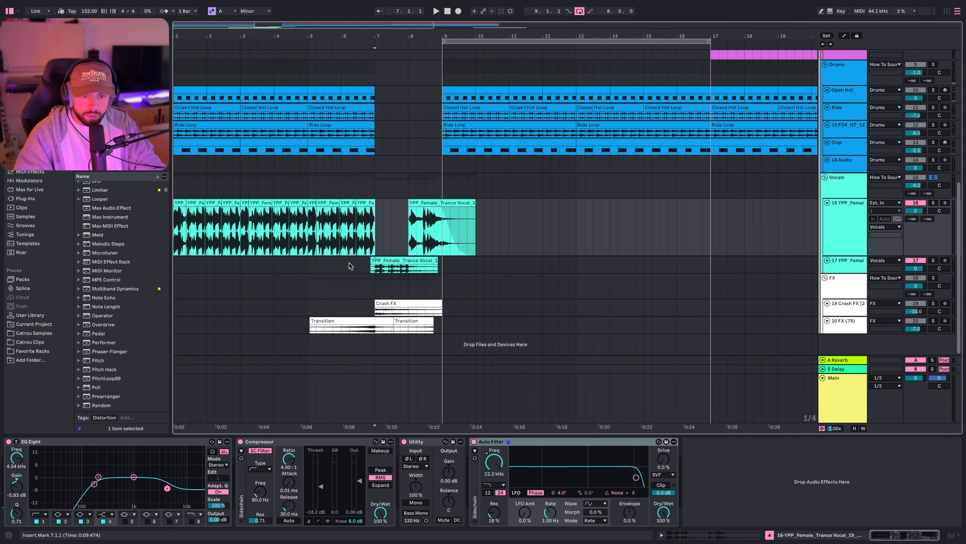
{"action": "scroll", "coordinate": [155, 253], "scroll_direction": "up", "scroll_amount": 3}
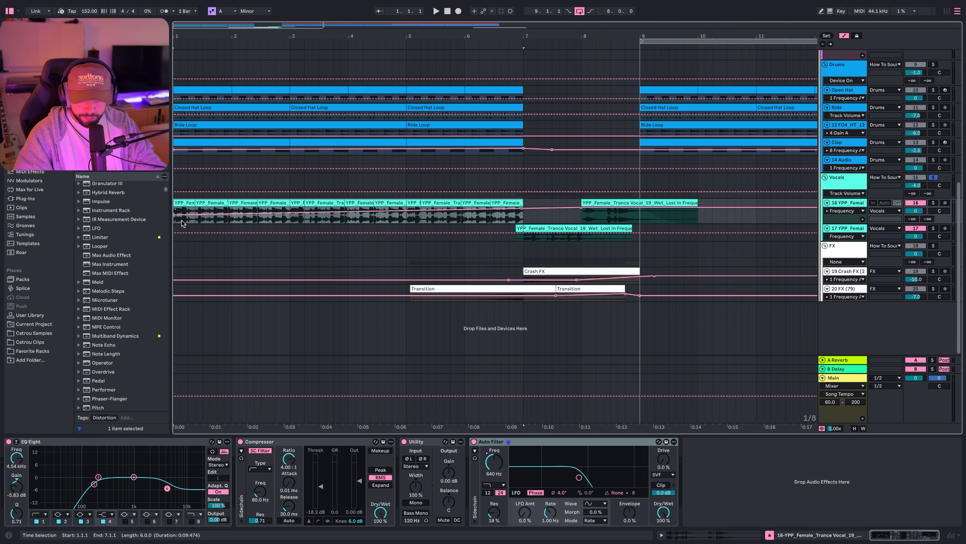
{"action": "left_click", "coordinate": [180, 220]}
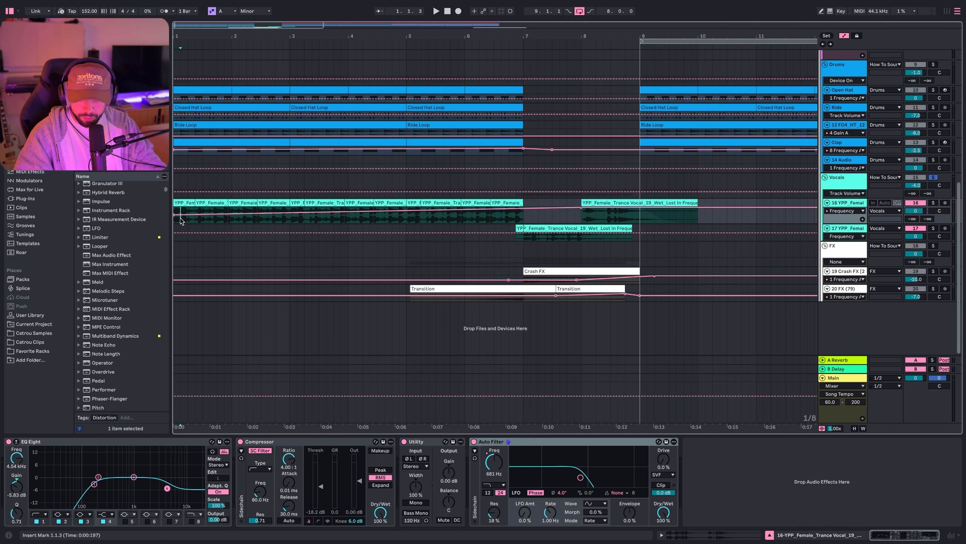
{"action": "left_click_drag", "start_coordinate": [178, 223], "coordinate": [509, 218]}
{"action": "right_click", "coordinate": [489, 468]}
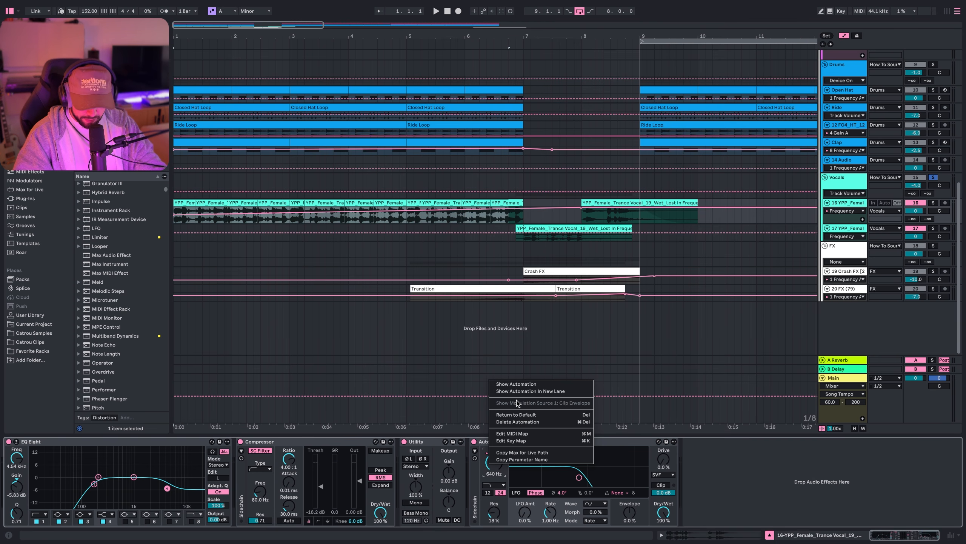
{"action": "left_click", "coordinate": [518, 383]}
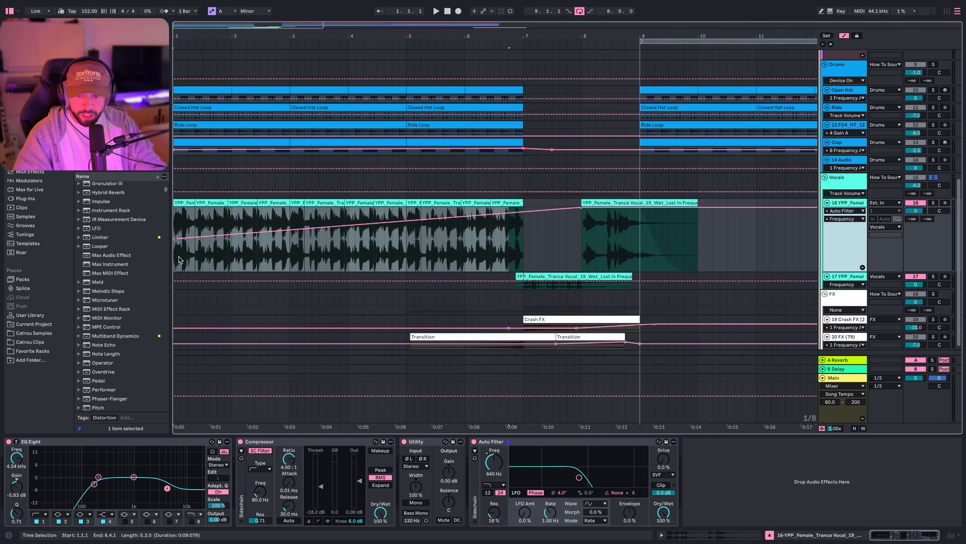
- Play the vocal filter sweep from bar 1, removing the Vocals solo during playback to hear it with all the tracks into bar 9
{"action": "left_click", "coordinate": [176, 263]}
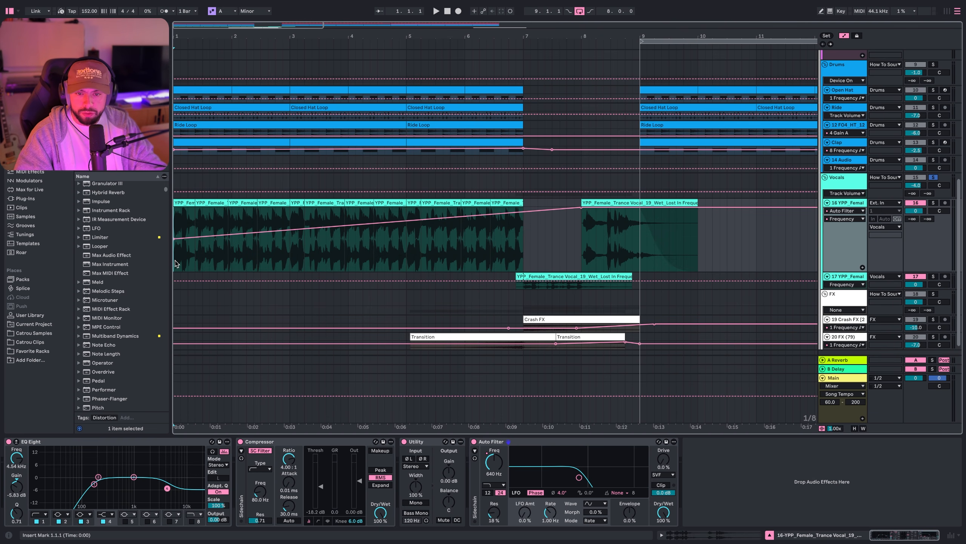
{"action": "key", "text": "space"}
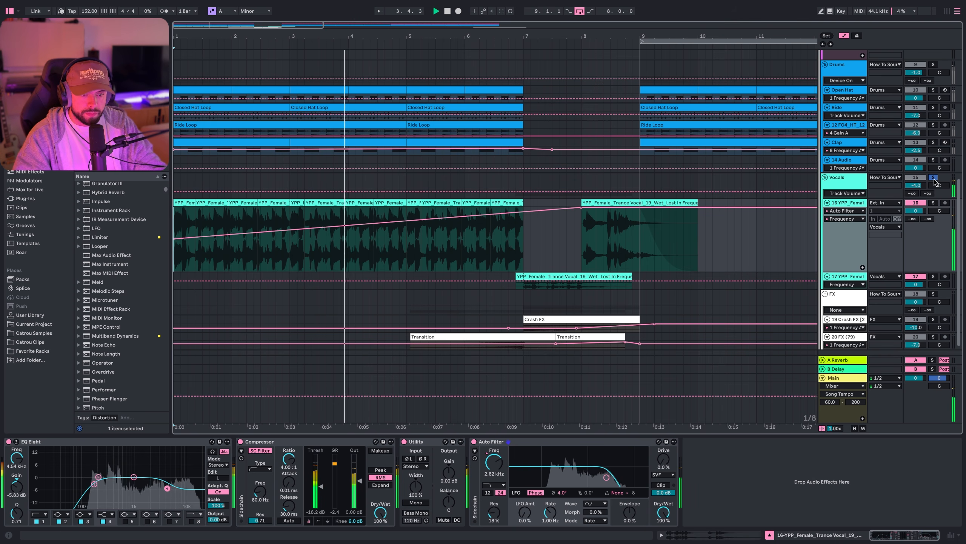
{"action": "scroll", "coordinate": [755, 259], "scroll_direction": "down", "scroll_amount": 1}
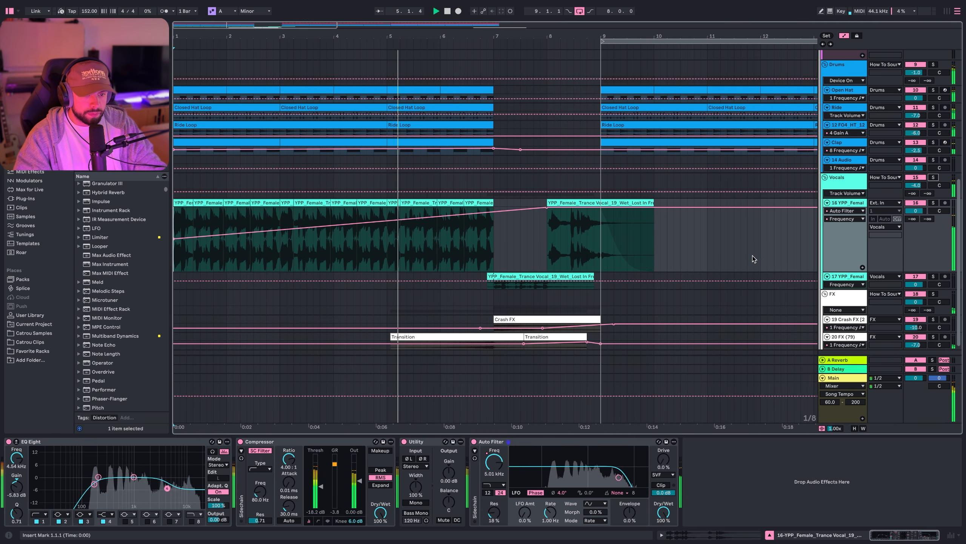
{"action": "scroll", "coordinate": [752, 256], "scroll_direction": "down", "scroll_amount": 1}
{"action": "scroll", "coordinate": [734, 243], "scroll_direction": "down", "scroll_amount": 3}
{"action": "scroll", "coordinate": [716, 238], "scroll_direction": "down", "scroll_amount": 3}
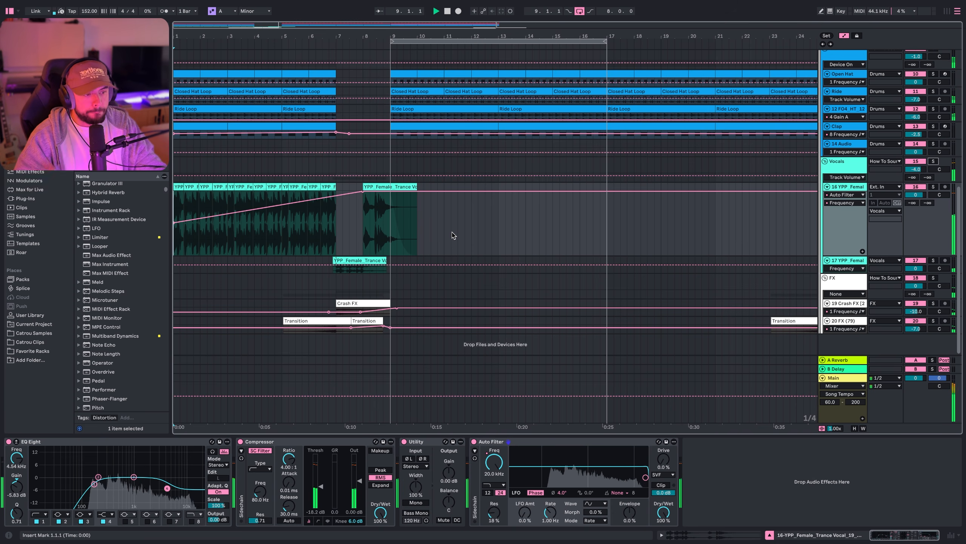
{"action": "key", "text": "space"}
- Inspect the EQ Eight, Compressor and Auto Filter on vocal track 16
{"action": "left_click", "coordinate": [122, 442]}
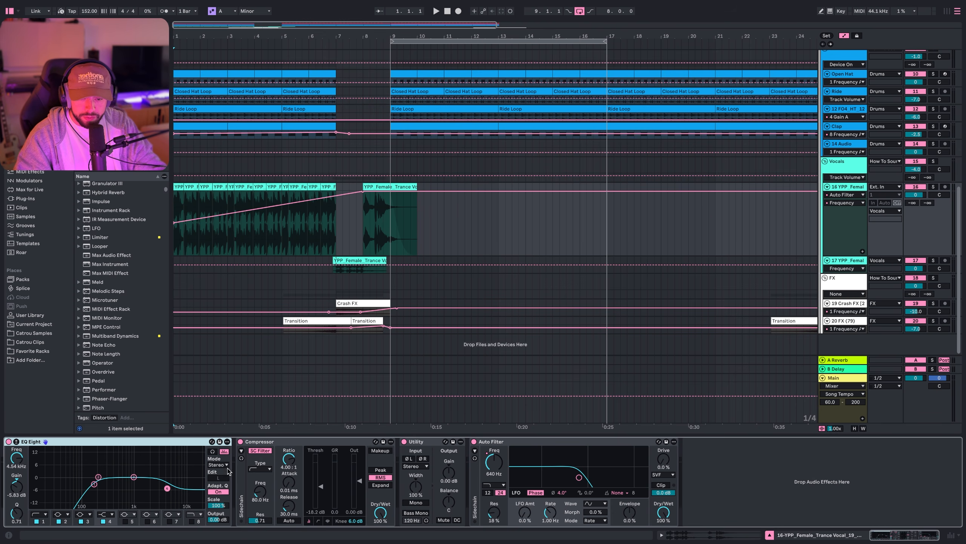
{"action": "left_click", "coordinate": [291, 449]}
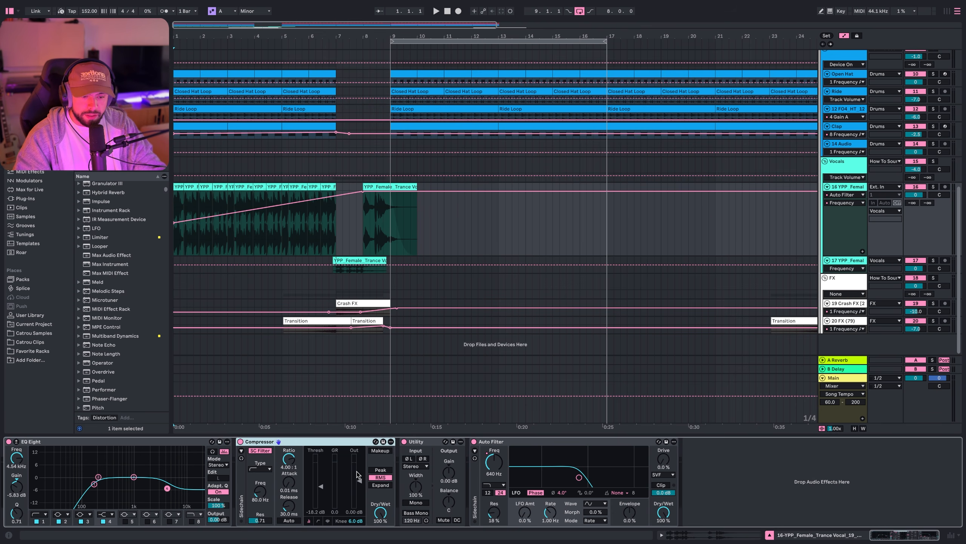
{"action": "left_click", "coordinate": [554, 442]}
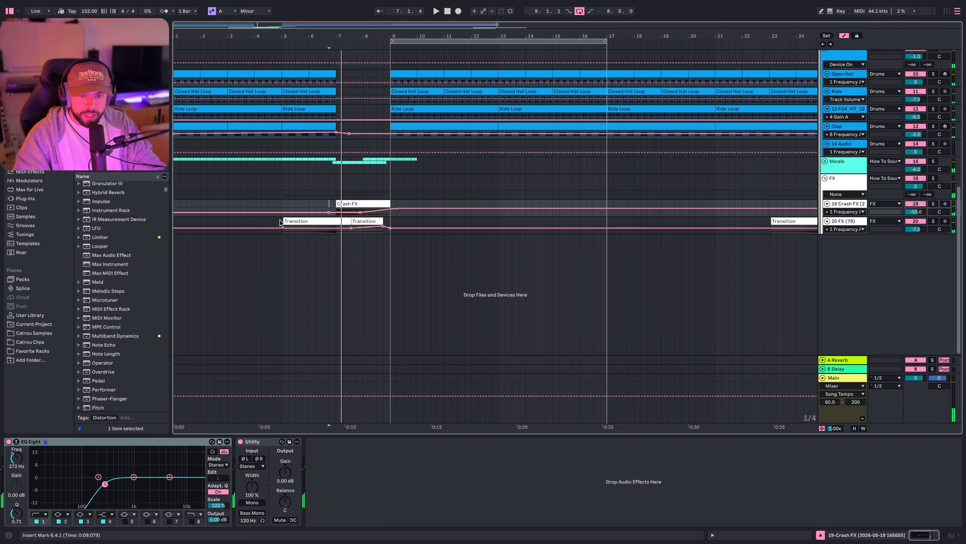
- Play the Transition and Crash FX clips from before bar 7 to hear the build into the drop
{"action": "left_click", "coordinate": [280, 220]}
{"action": "left_click", "coordinate": [302, 220]}
{"action": "left_click", "coordinate": [317, 204]}
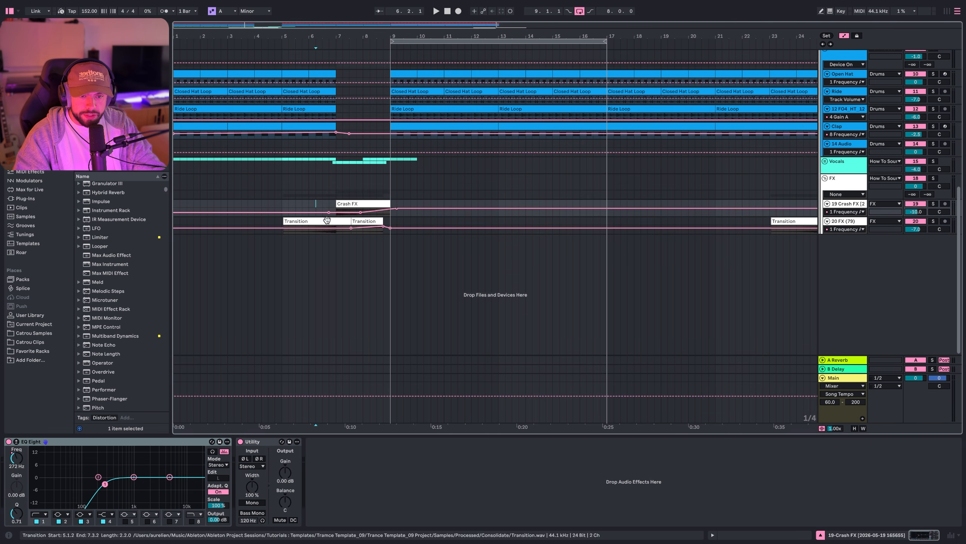
{"action": "key", "text": "space"}
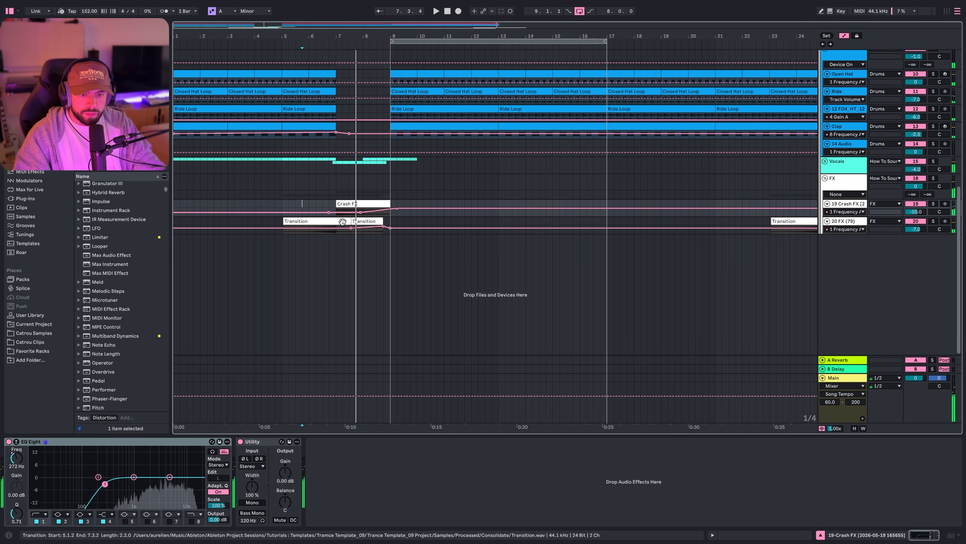
{"action": "left_click", "coordinate": [344, 204]}
{"action": "key", "text": "space"}
- Return to the arrangement overview with automation hidden and place the insert marker at bar 9 on the Pad track
{"action": "left_click_drag", "start_coordinate": [843, 216], "coordinate": [843, 264]}
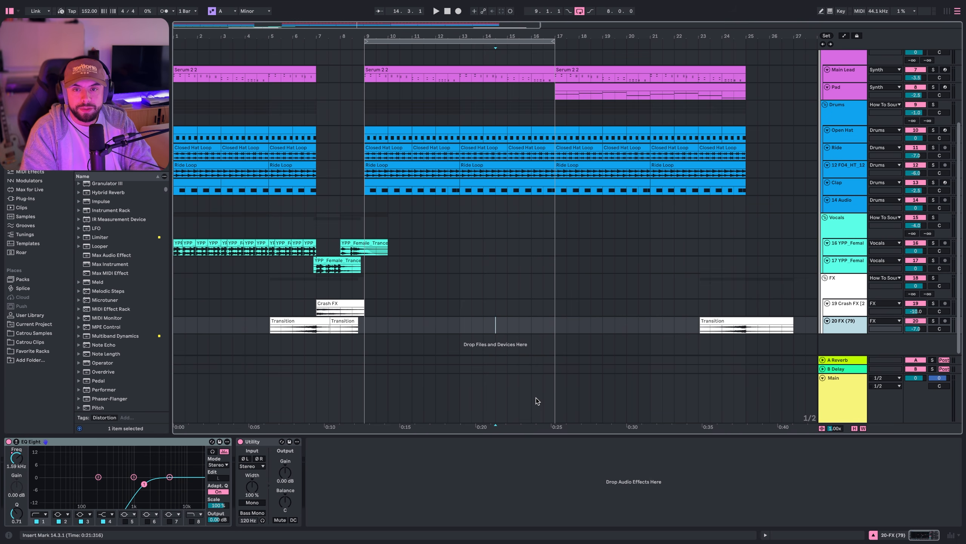
{"action": "scroll", "coordinate": [536, 397], "scroll_direction": "up", "scroll_amount": 5}
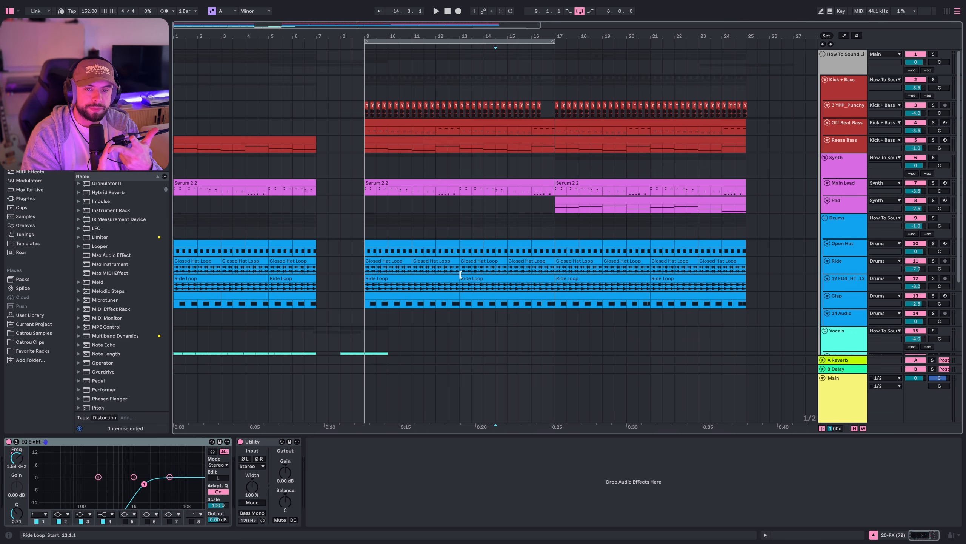
{"action": "left_click", "coordinate": [384, 205]}
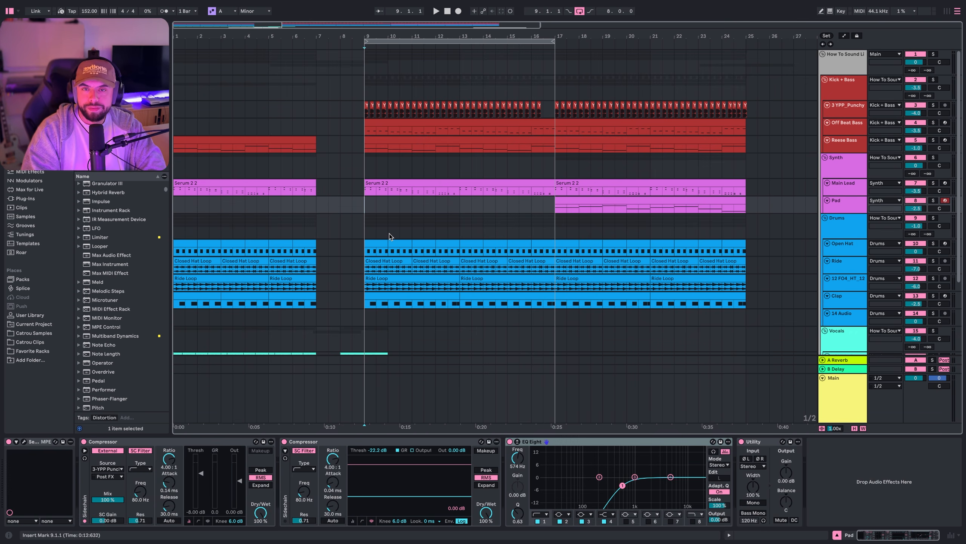